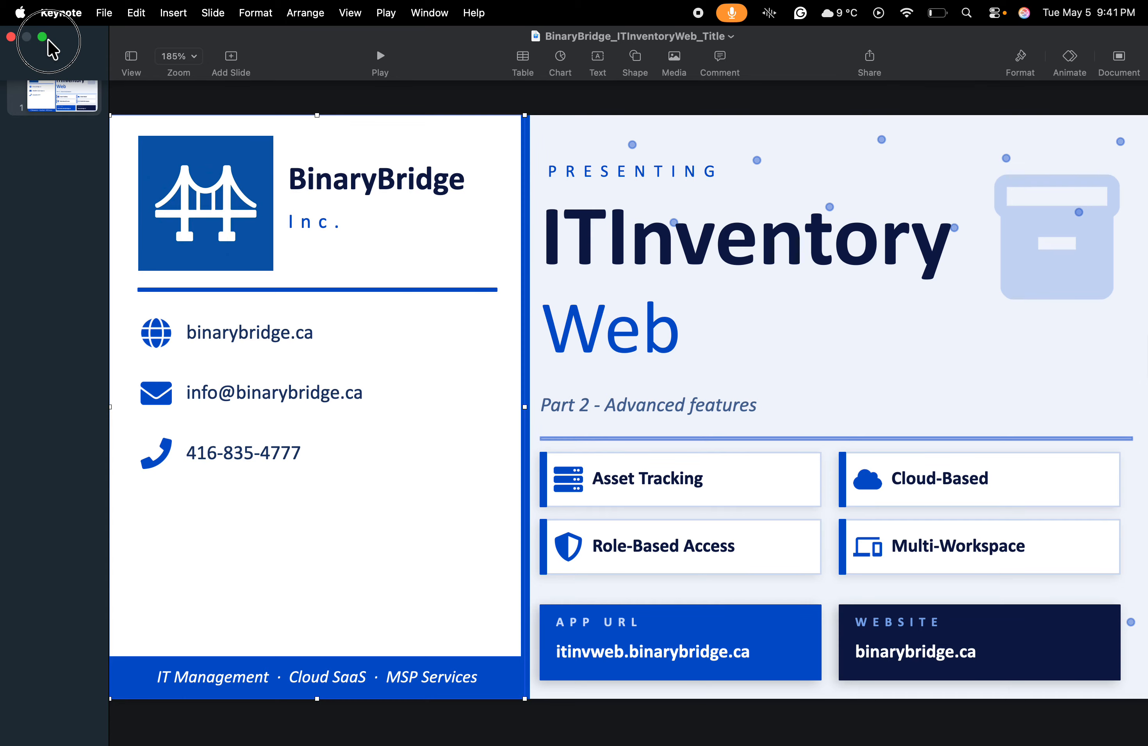
Take the ITInventory Web Keynote title slide out of full screen and put the presentation away.
click(48, 41)
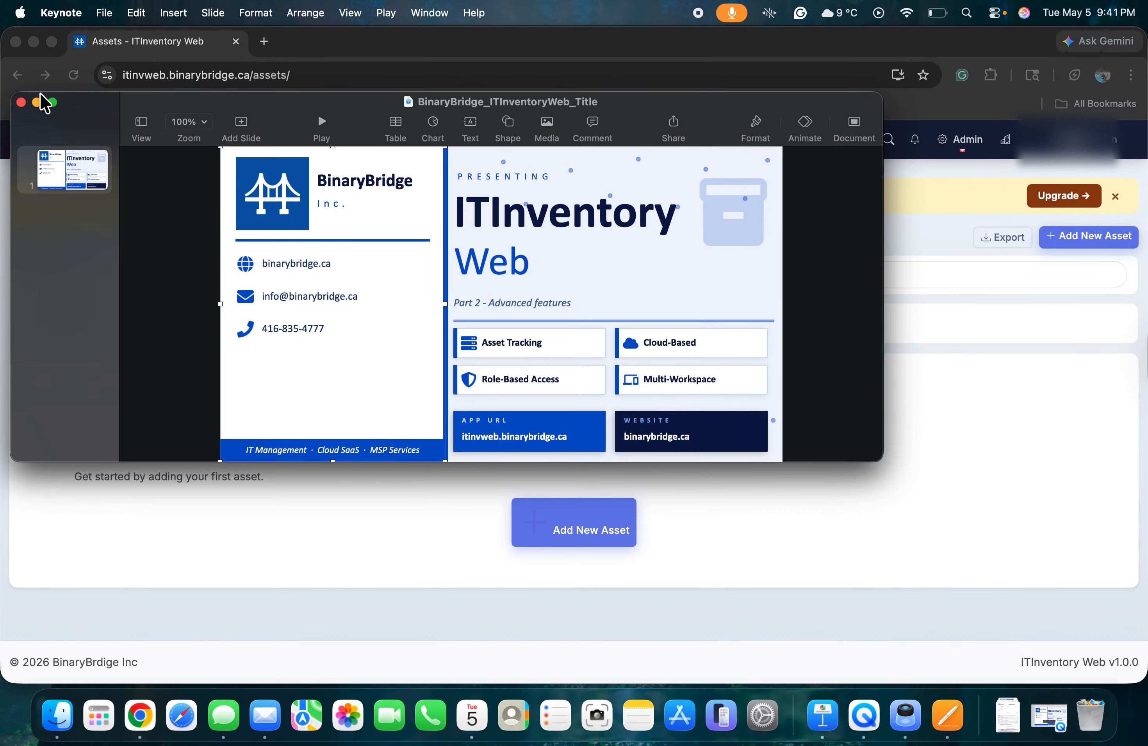
click(39, 100)
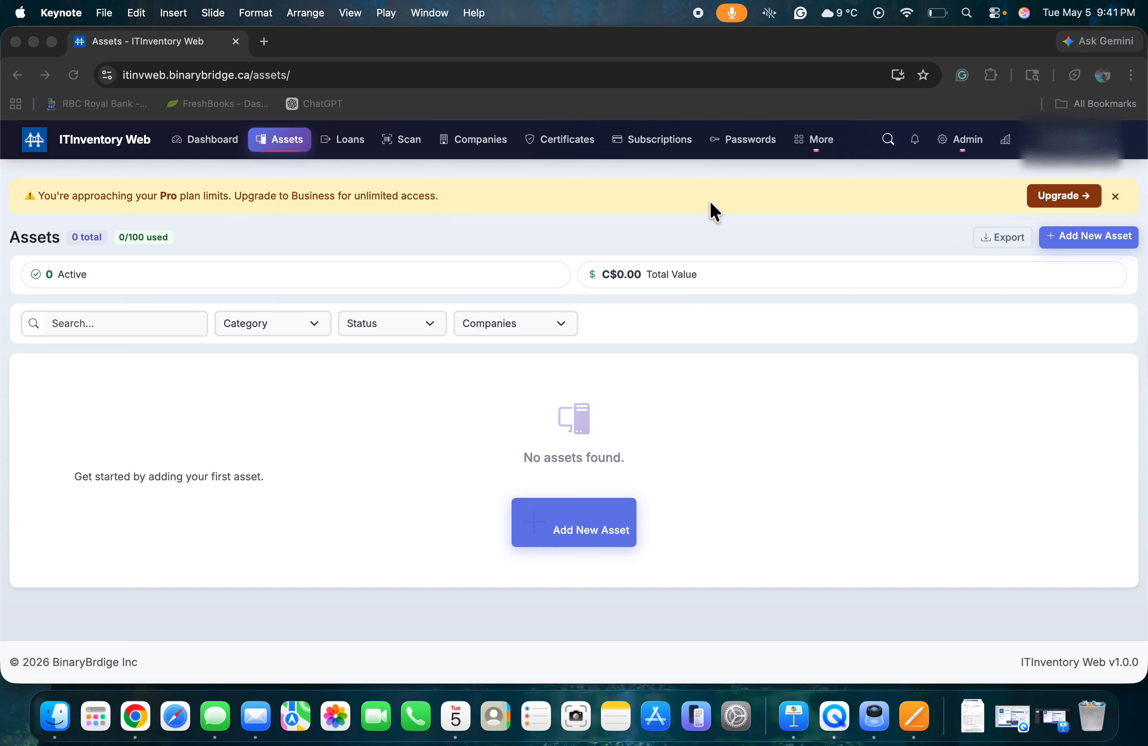
Bring the empty ITInventory Web Assets page forward and check the account menu.
click(1086, 169)
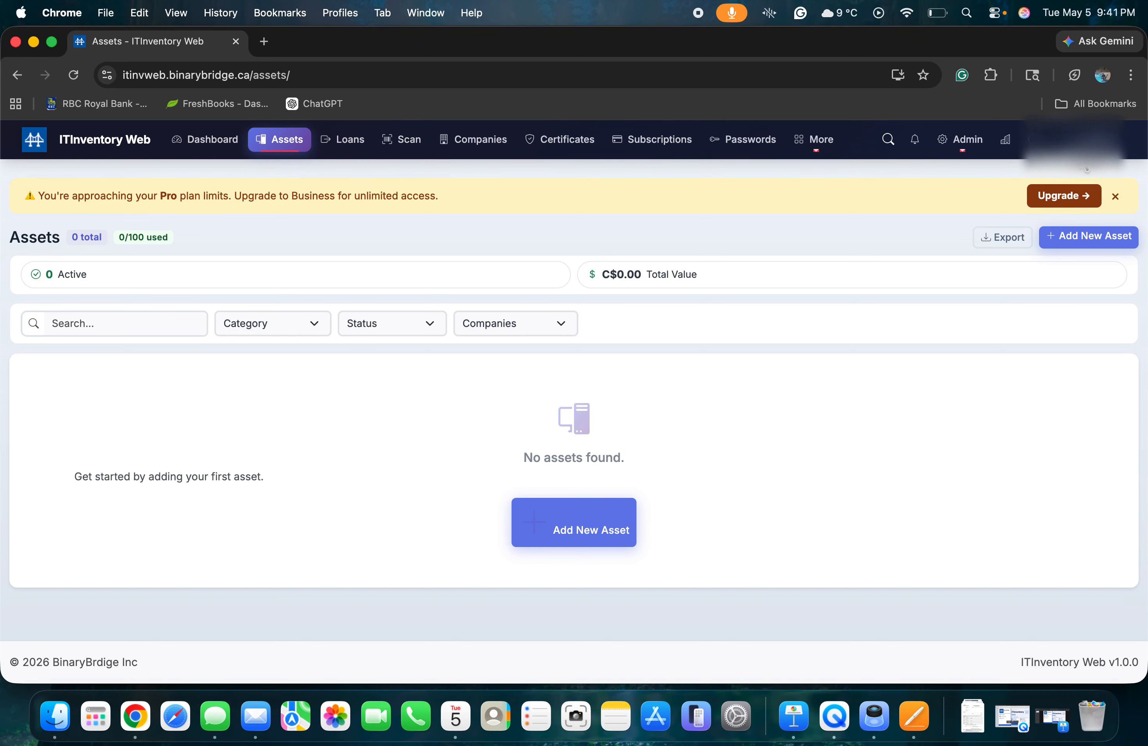
click(1081, 150)
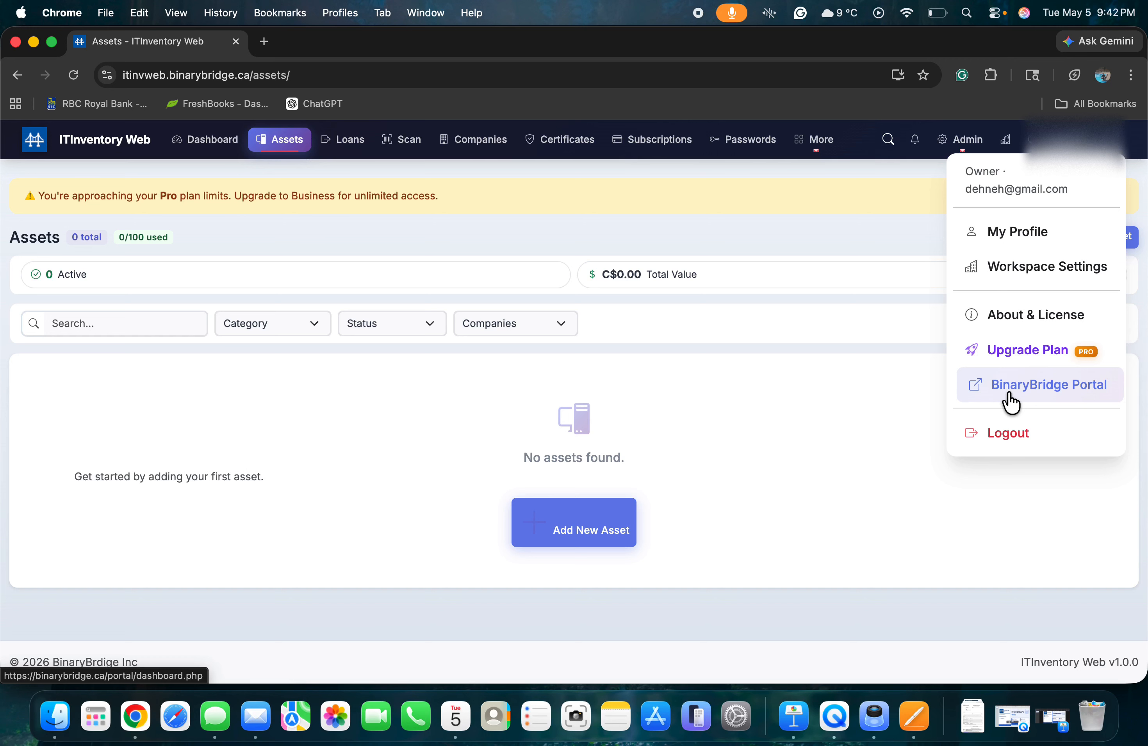
click(865, 409)
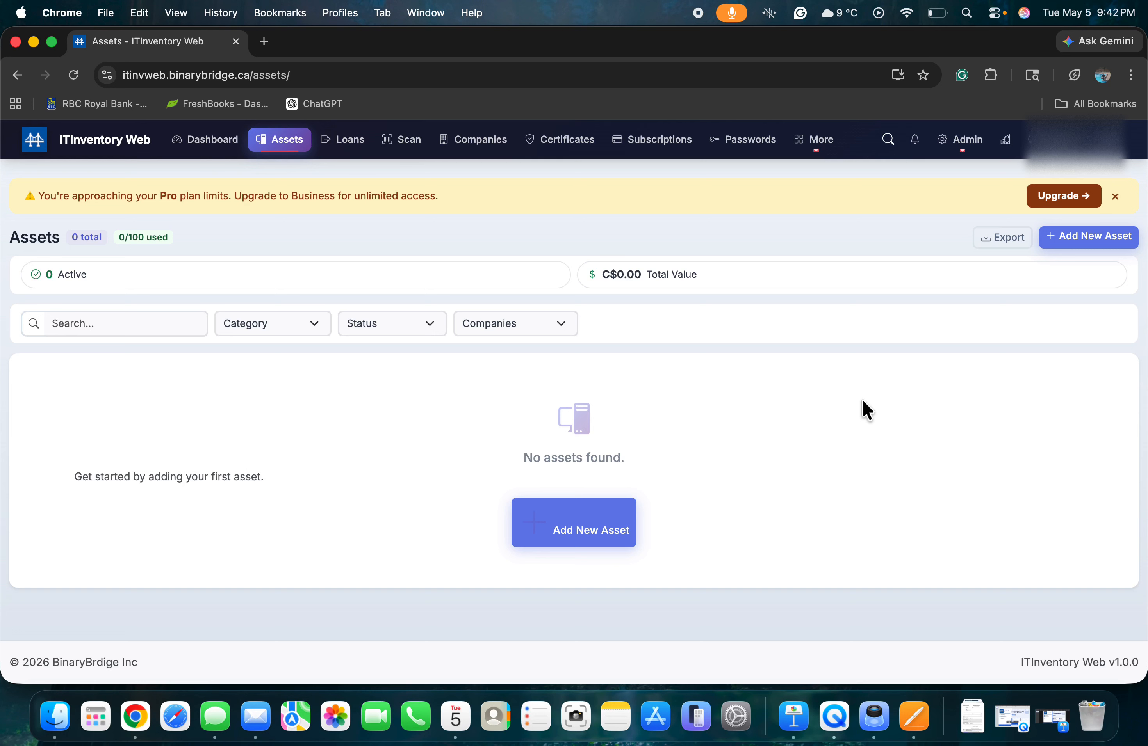
Go to the Import Data page from the Admin menu.
click(957, 155)
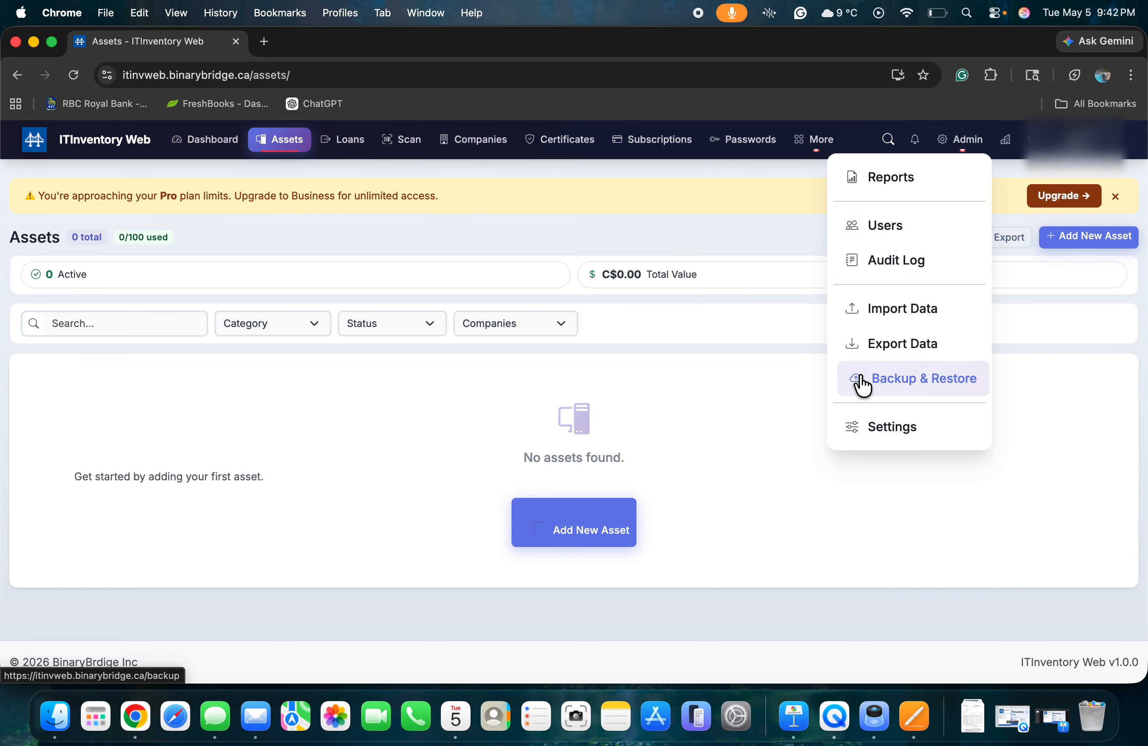
click(769, 389)
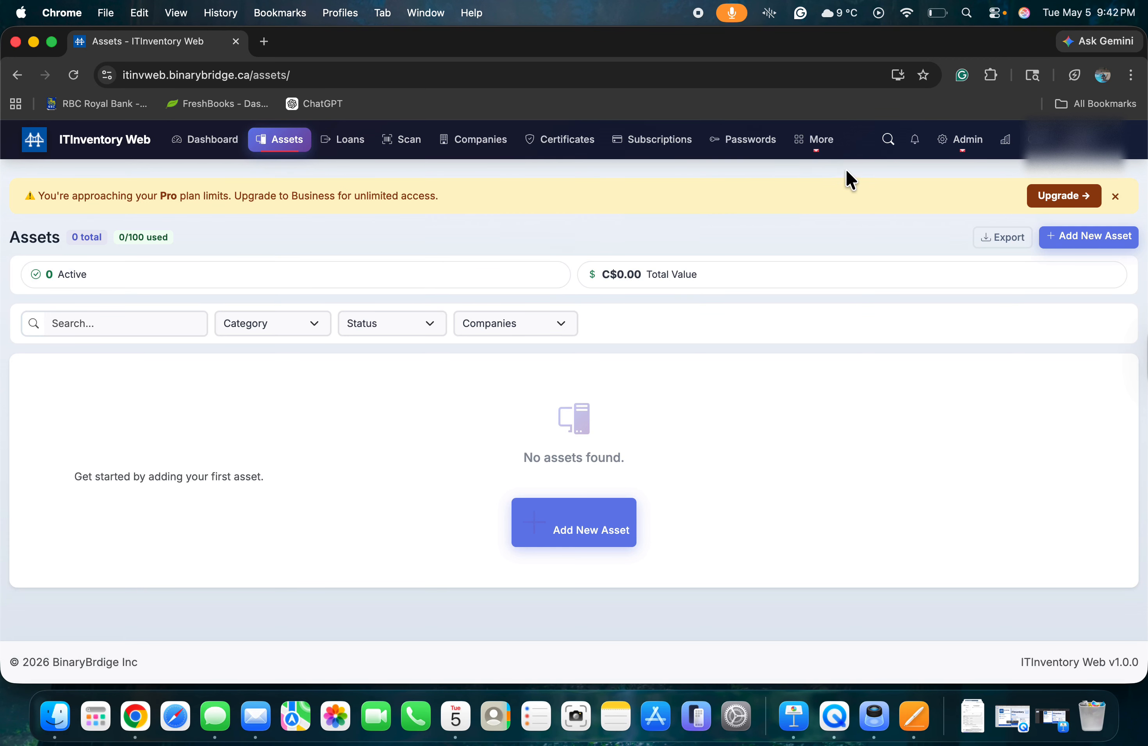
click(970, 148)
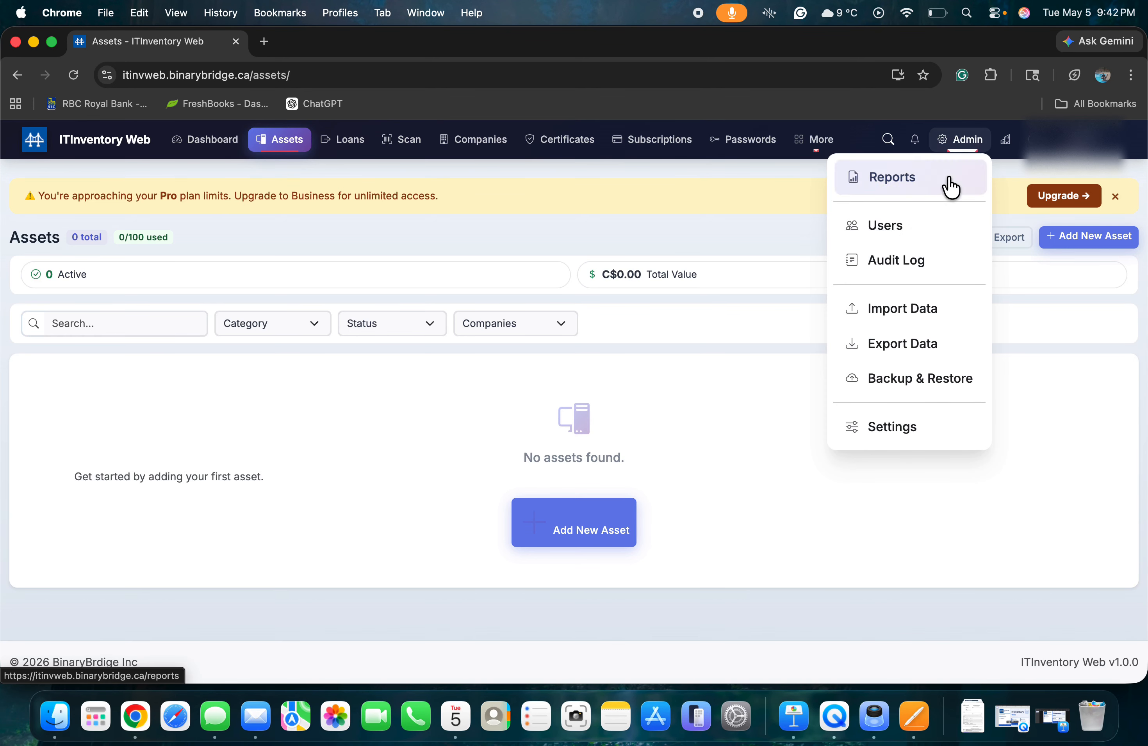
click(898, 310)
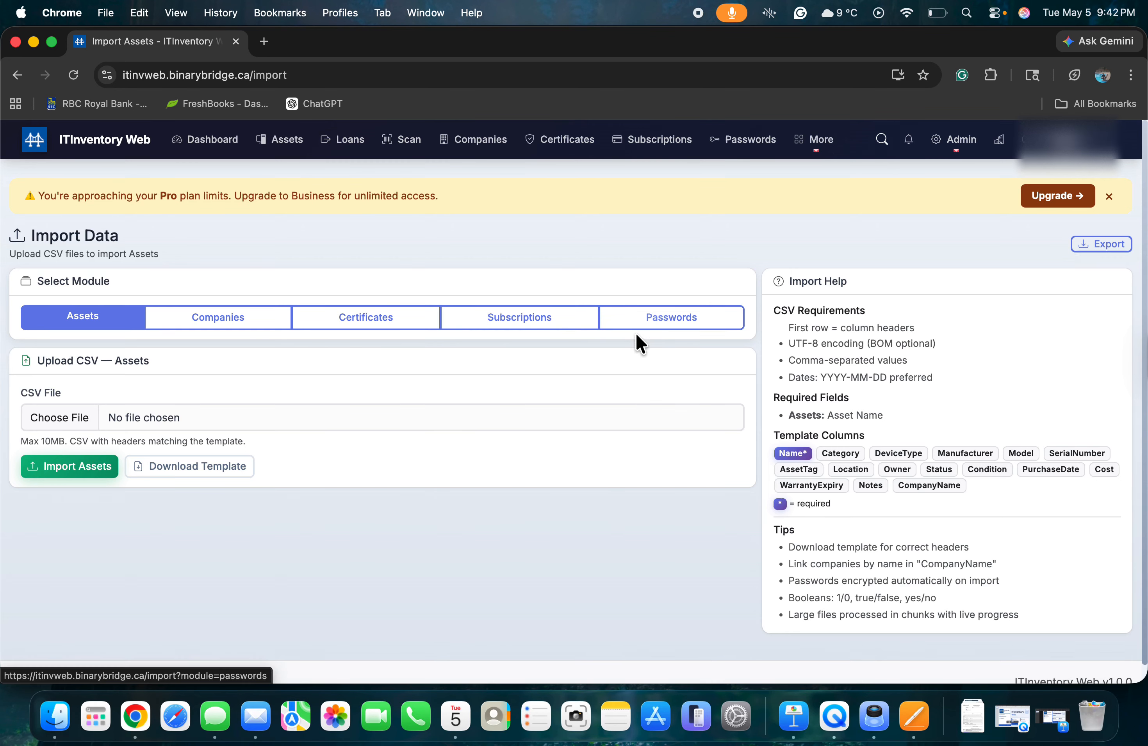
Choose sample_assets.csv from Downloads > samplefiles as the upload file and start the import.
click(186, 424)
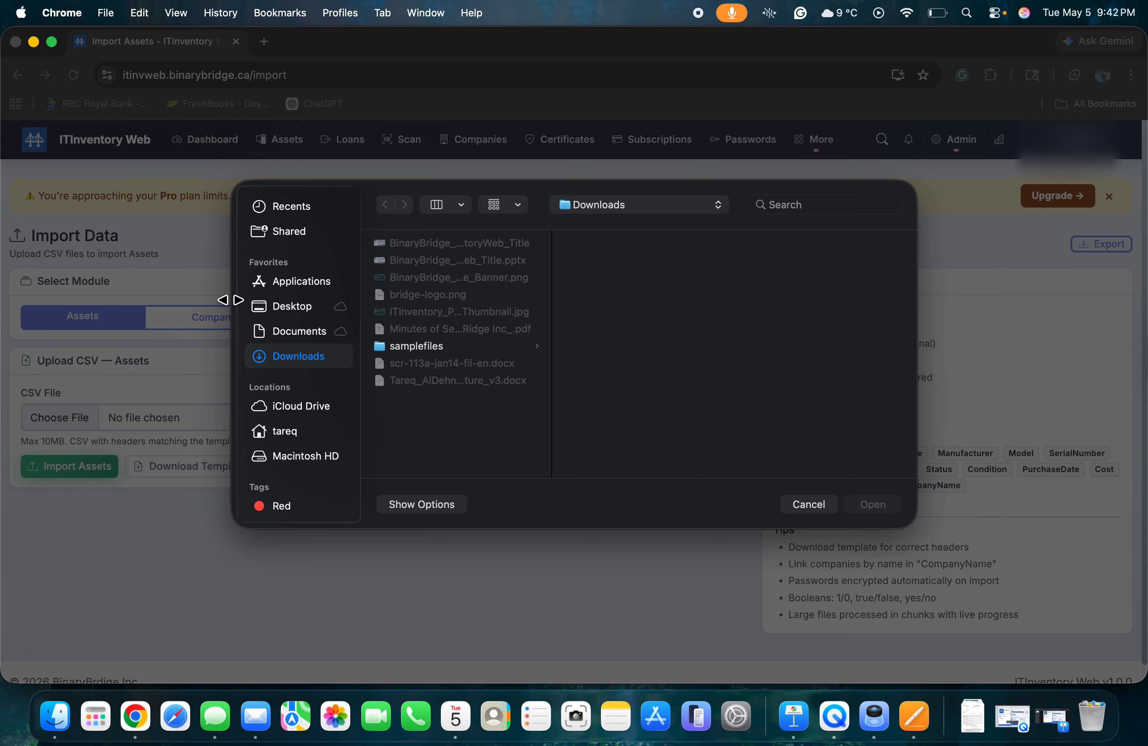
click(790, 507)
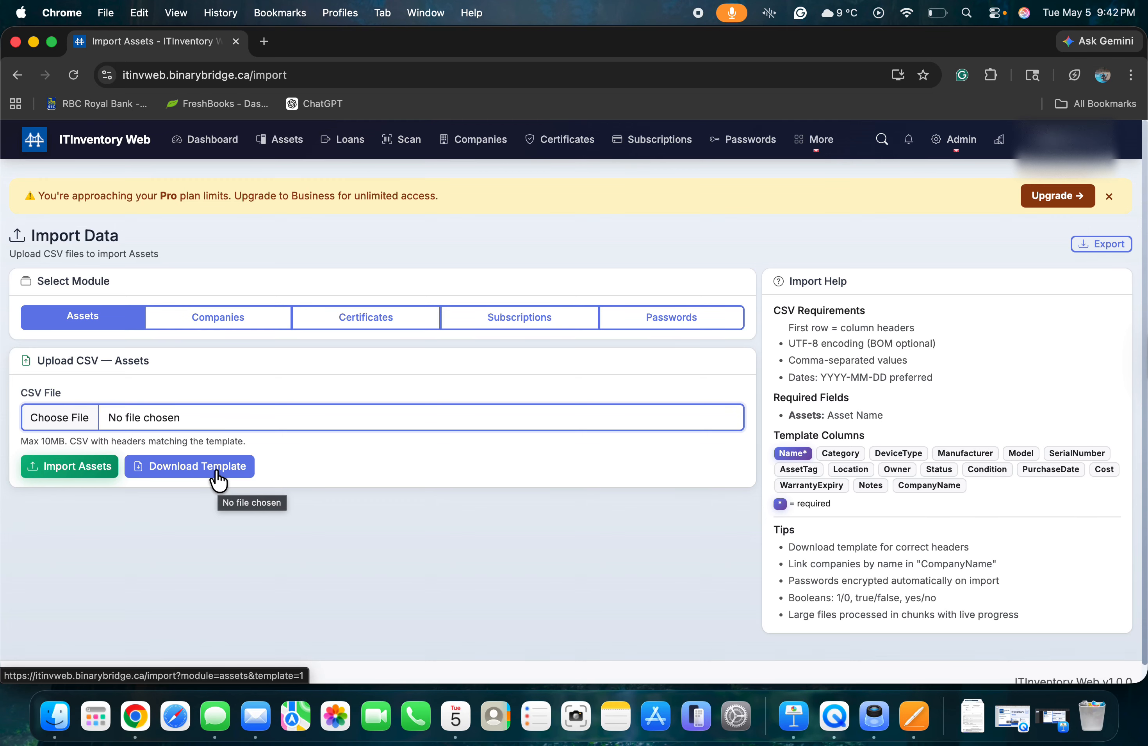
click(167, 419)
click(404, 345)
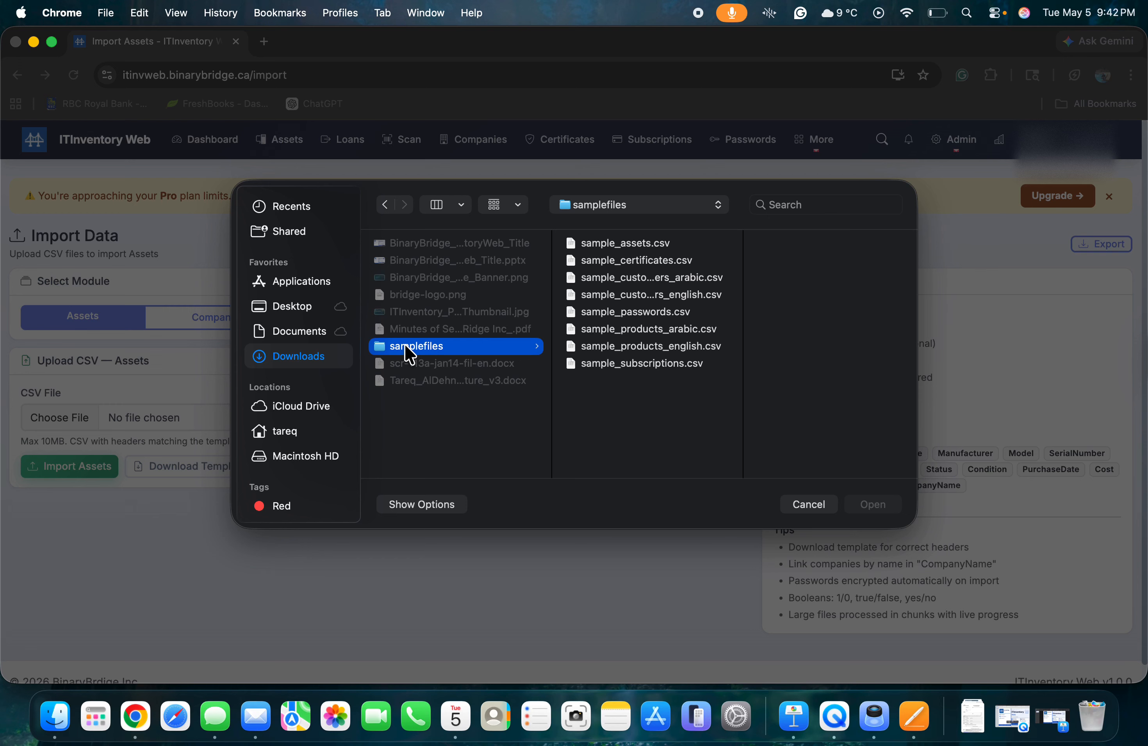
click(616, 241)
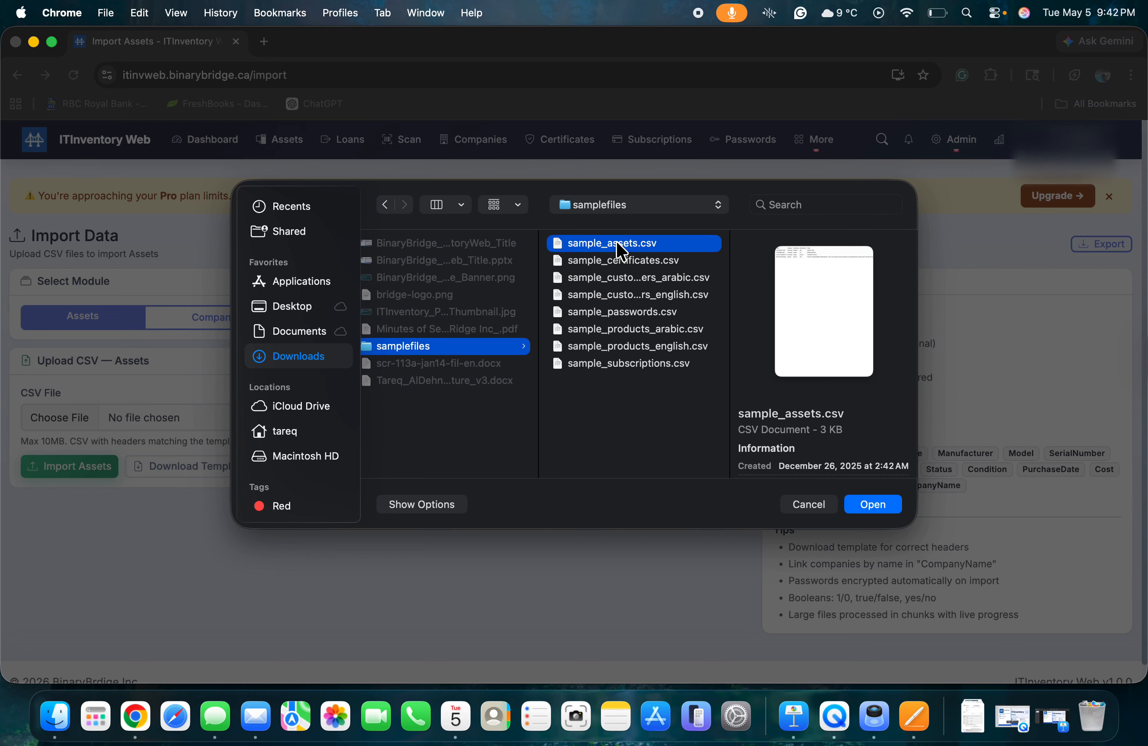
click(873, 504)
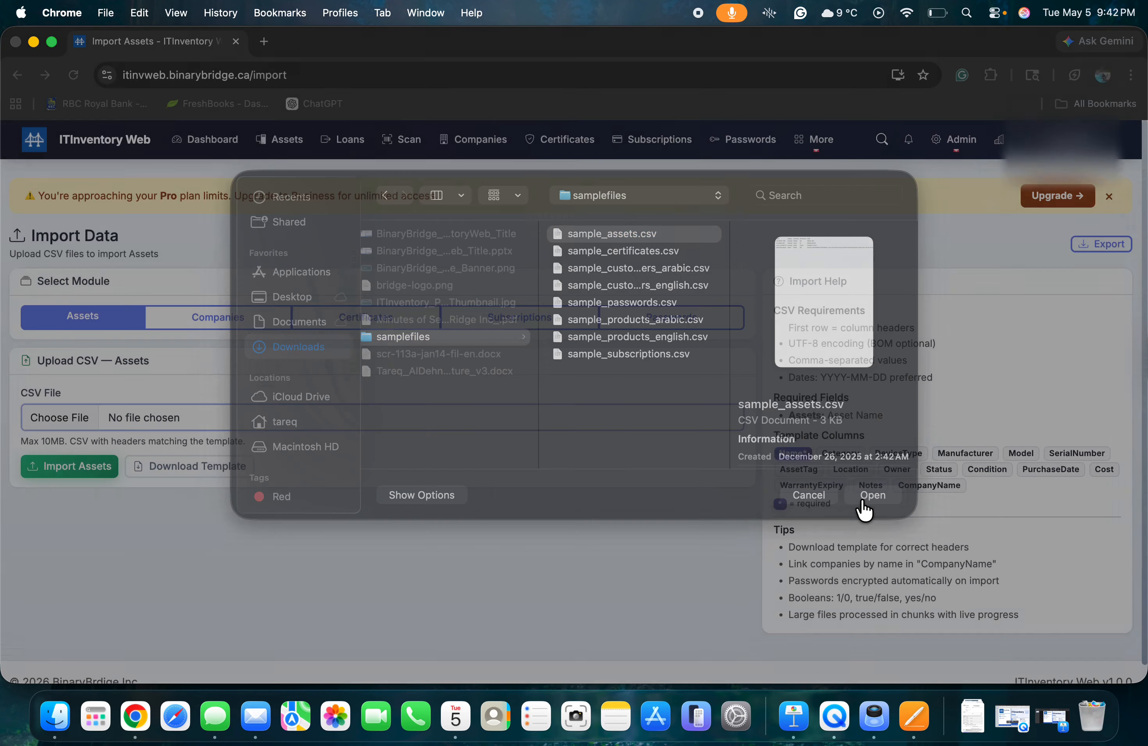
click(80, 471)
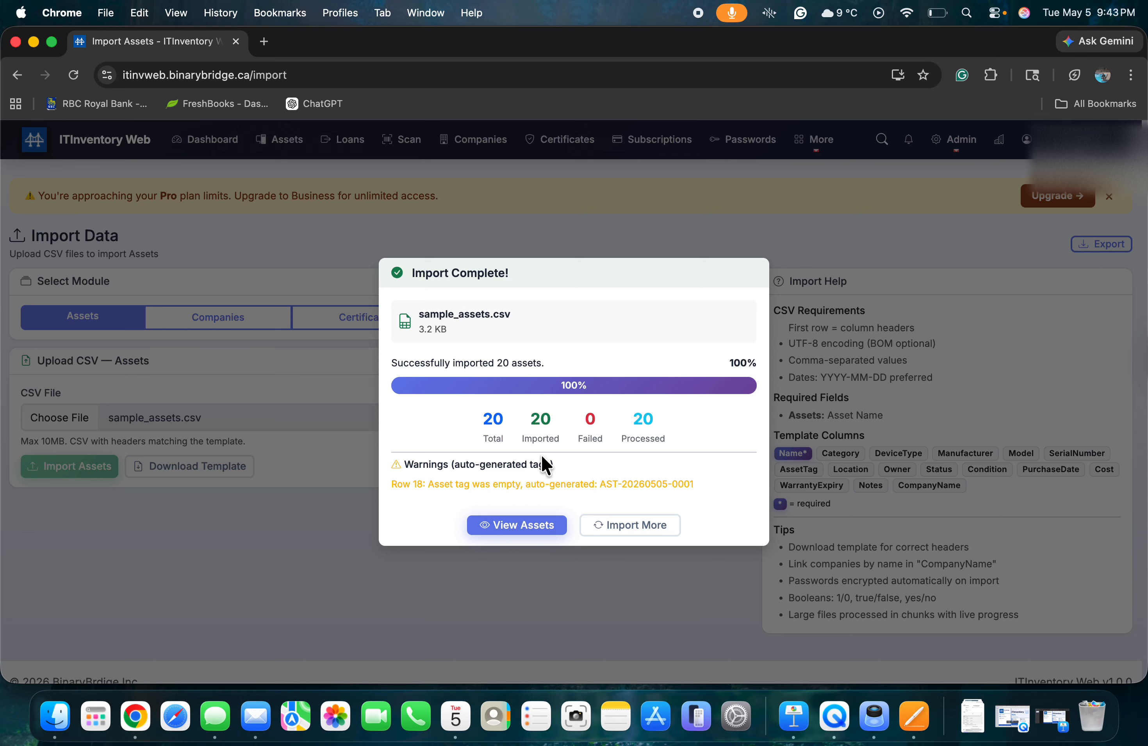
View the 20 imported assets and open the APC Smart-UPS 1500 detail page.
click(524, 526)
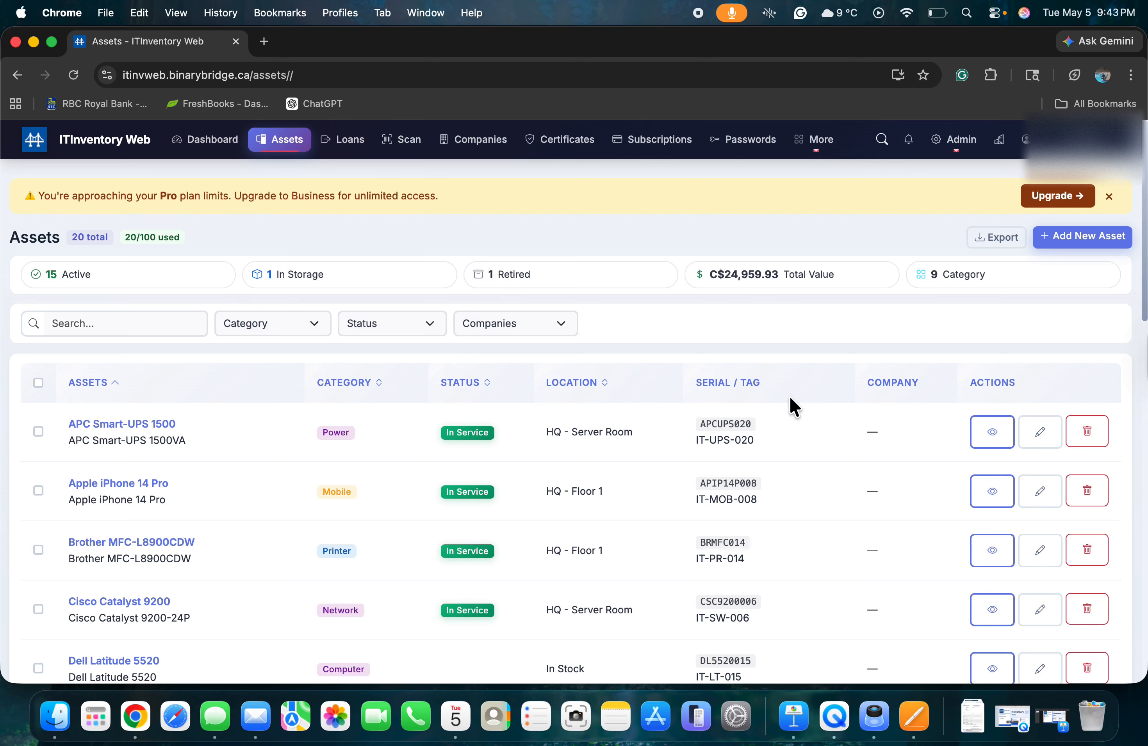
click(992, 431)
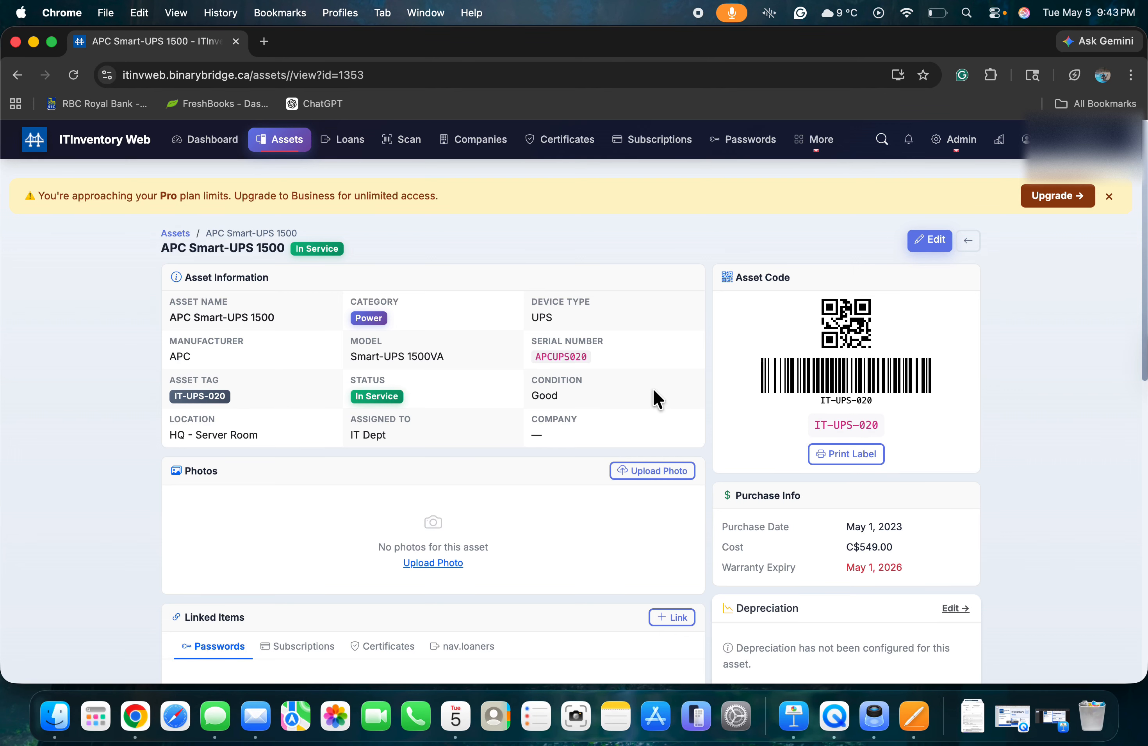
Show the link options under Linked Items on the APC Smart-UPS 1500 page.
scroll(653, 391, down, 3)
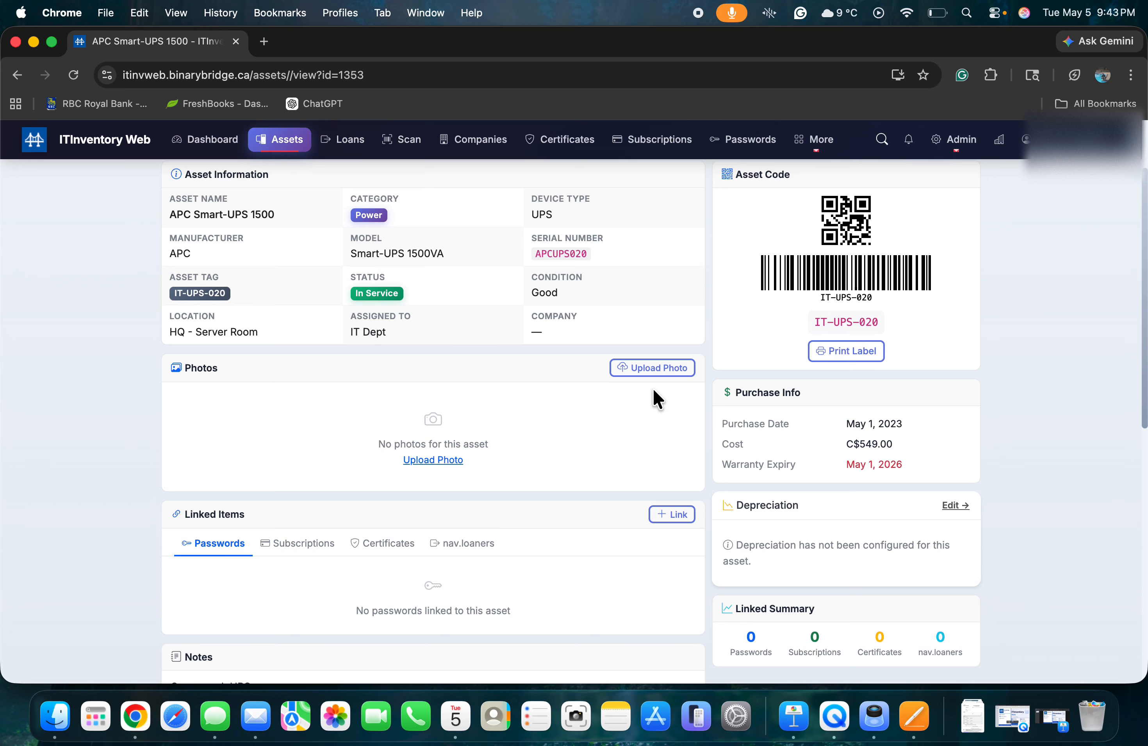
scroll(653, 390, down, 3)
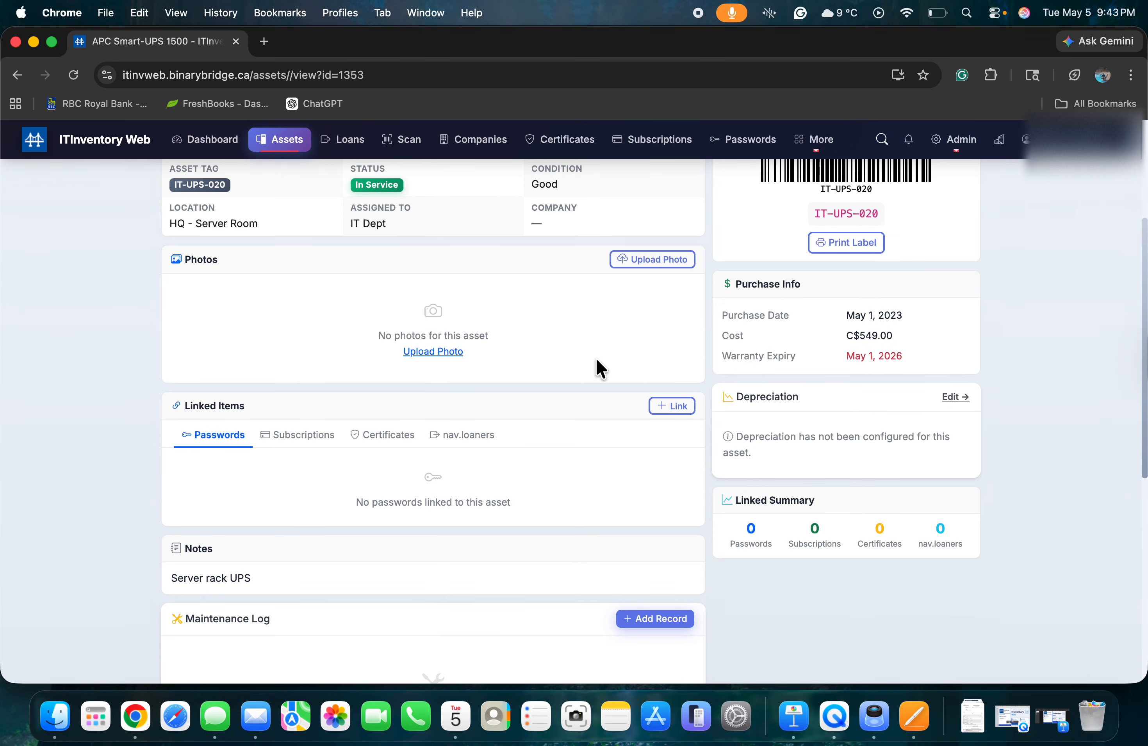
click(669, 407)
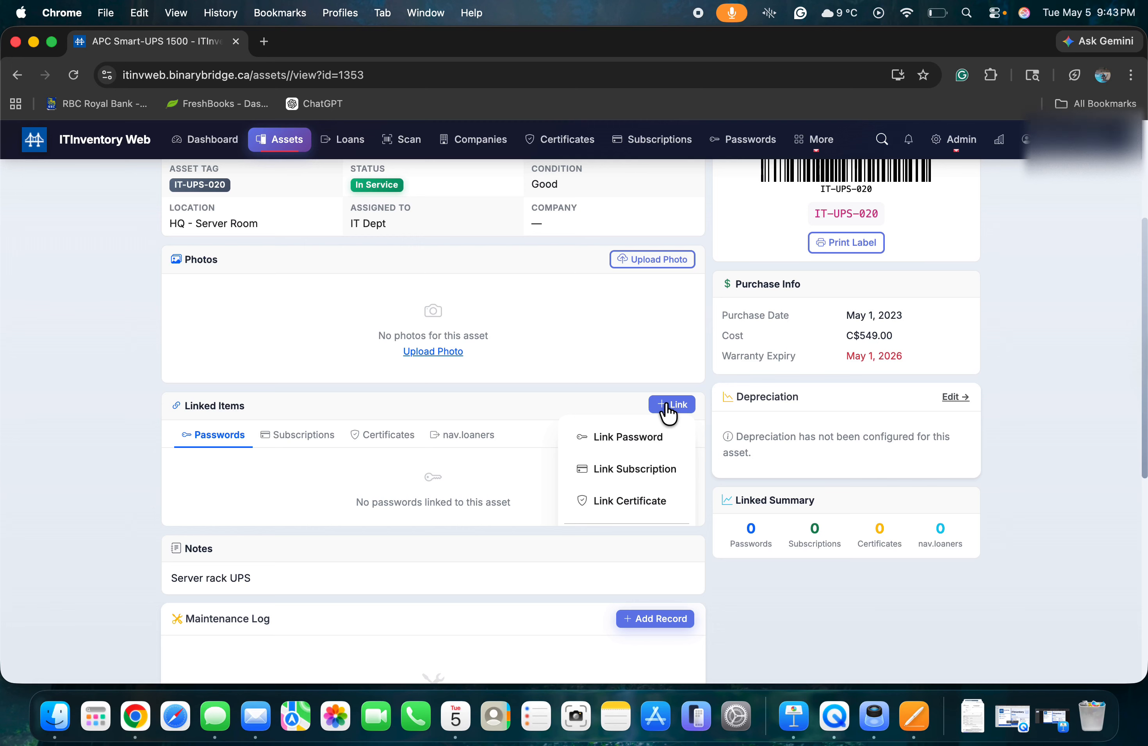
Link the Azure Admin password to the APC Smart-UPS 1500 via an 'admin' search, then return to Assets.
click(638, 437)
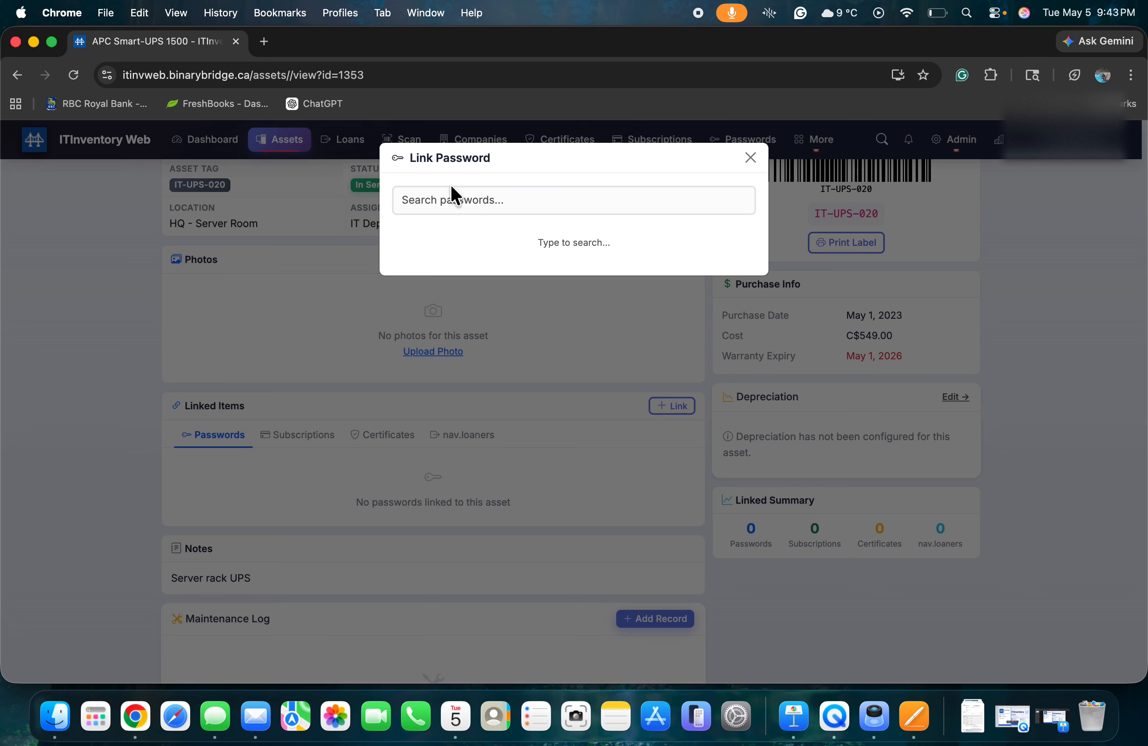
click(443, 201)
text(admin)
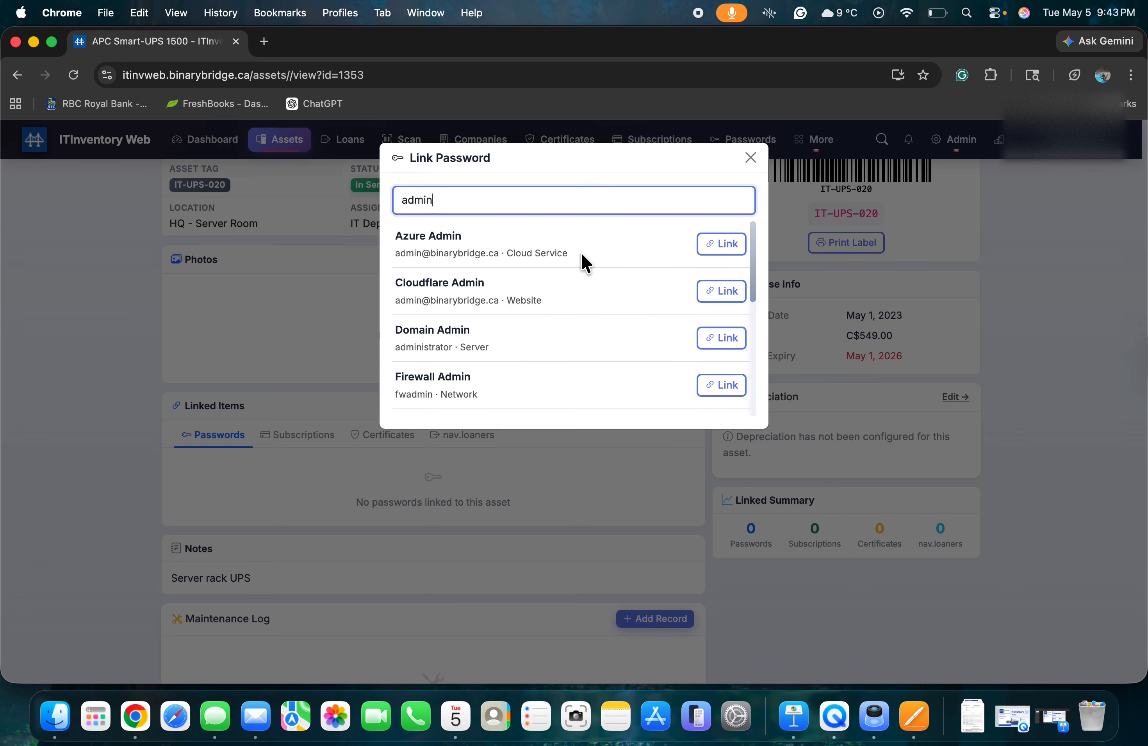
click(713, 244)
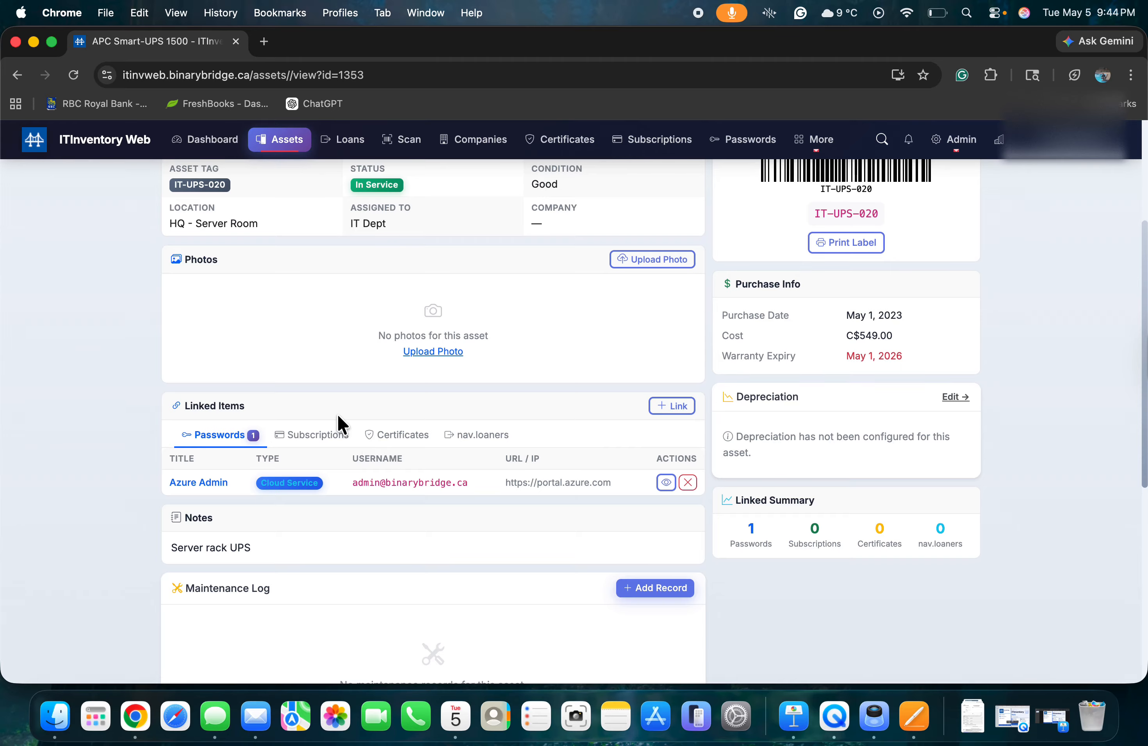
scroll(339, 423, up, 5)
scroll(339, 415, up, 1)
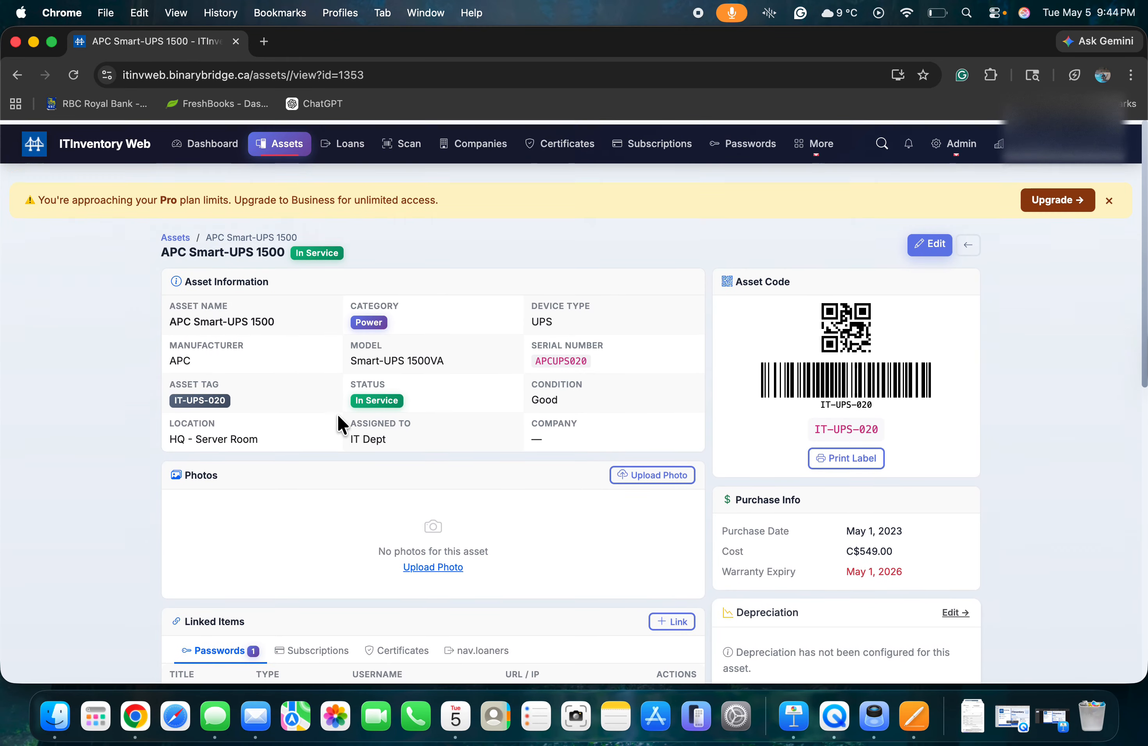
click(288, 157)
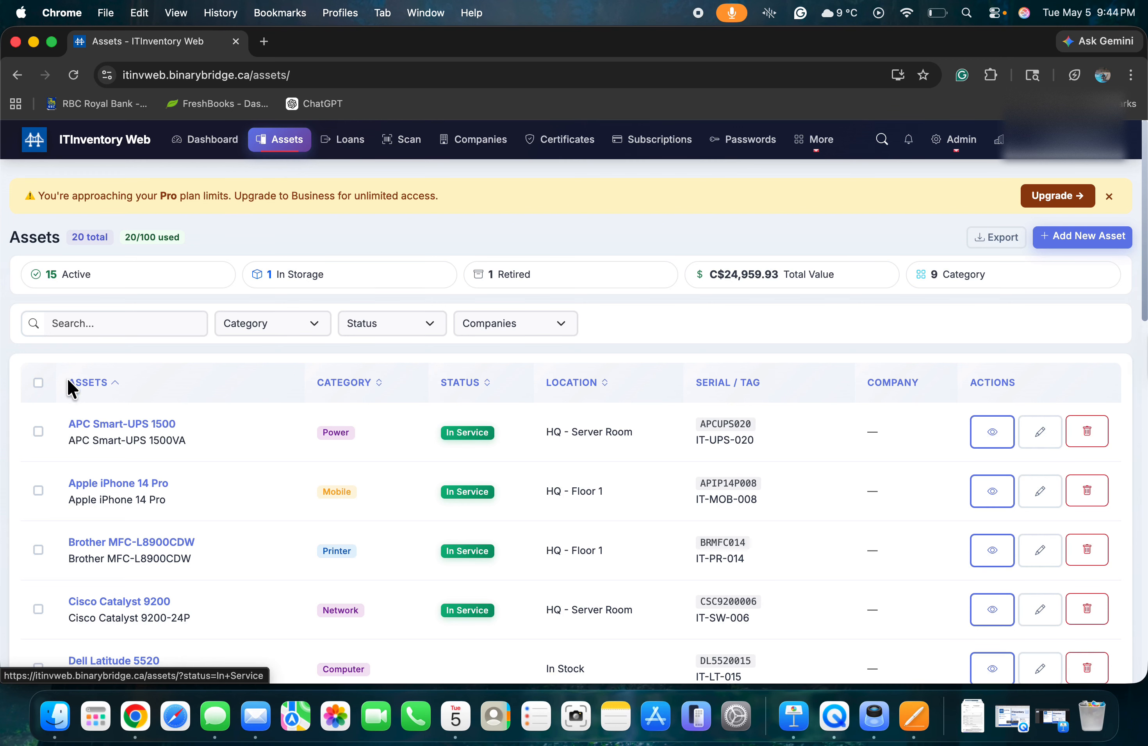
Preview a QR Code label for the Apple iPhone 14 Pro, then select all 20 assets.
click(37, 487)
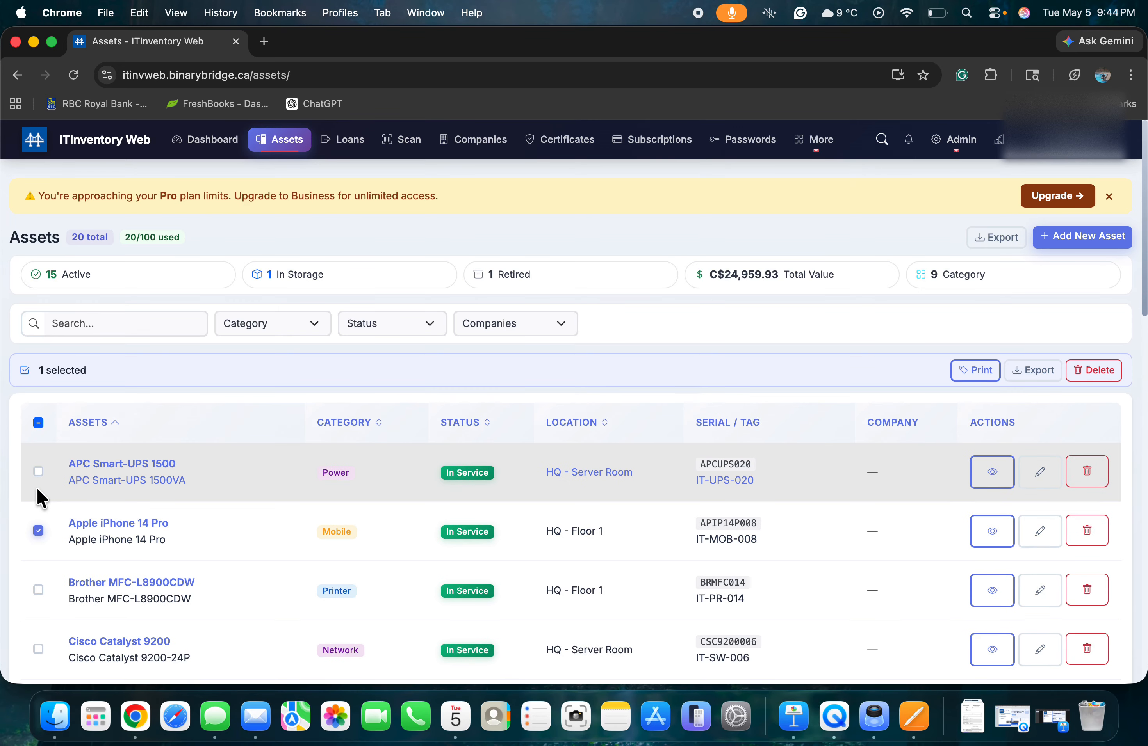
click(974, 369)
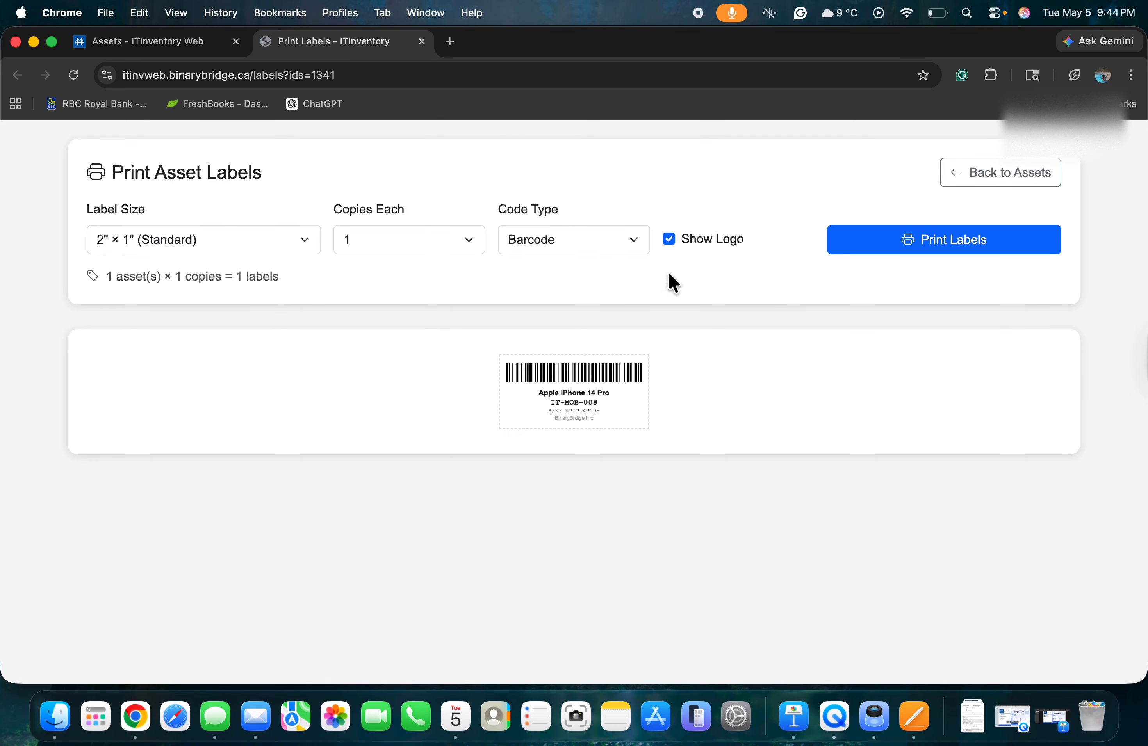
click(226, 247)
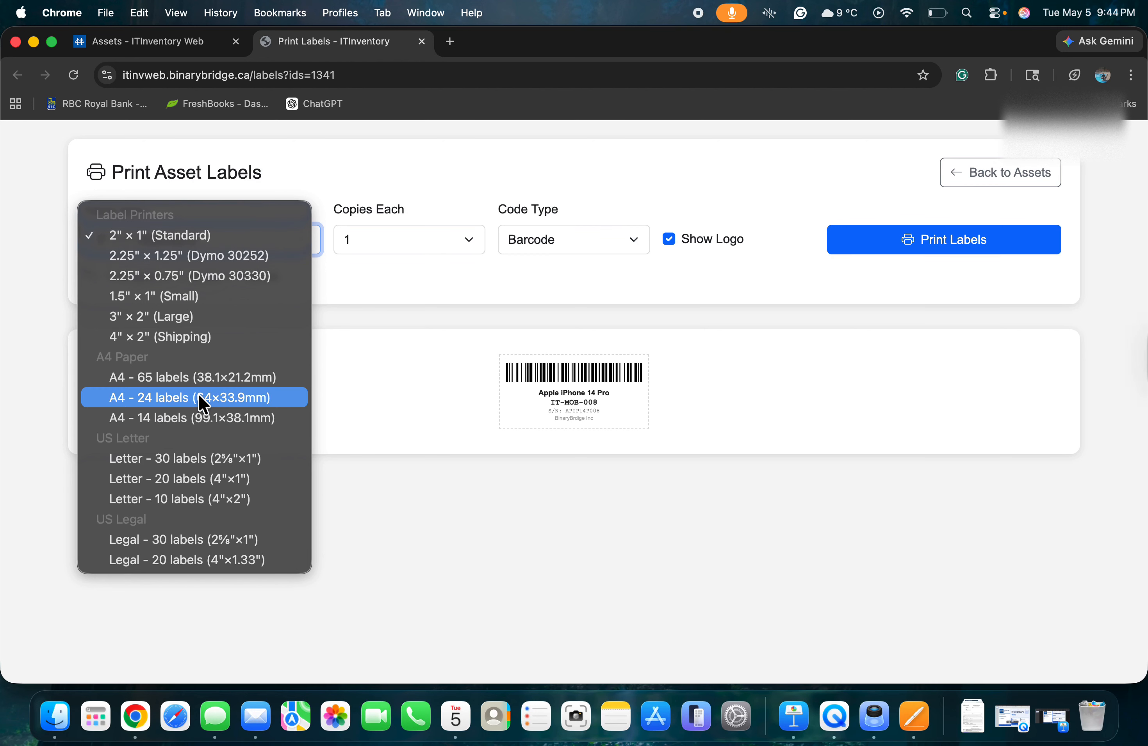
click(592, 240)
click(591, 240)
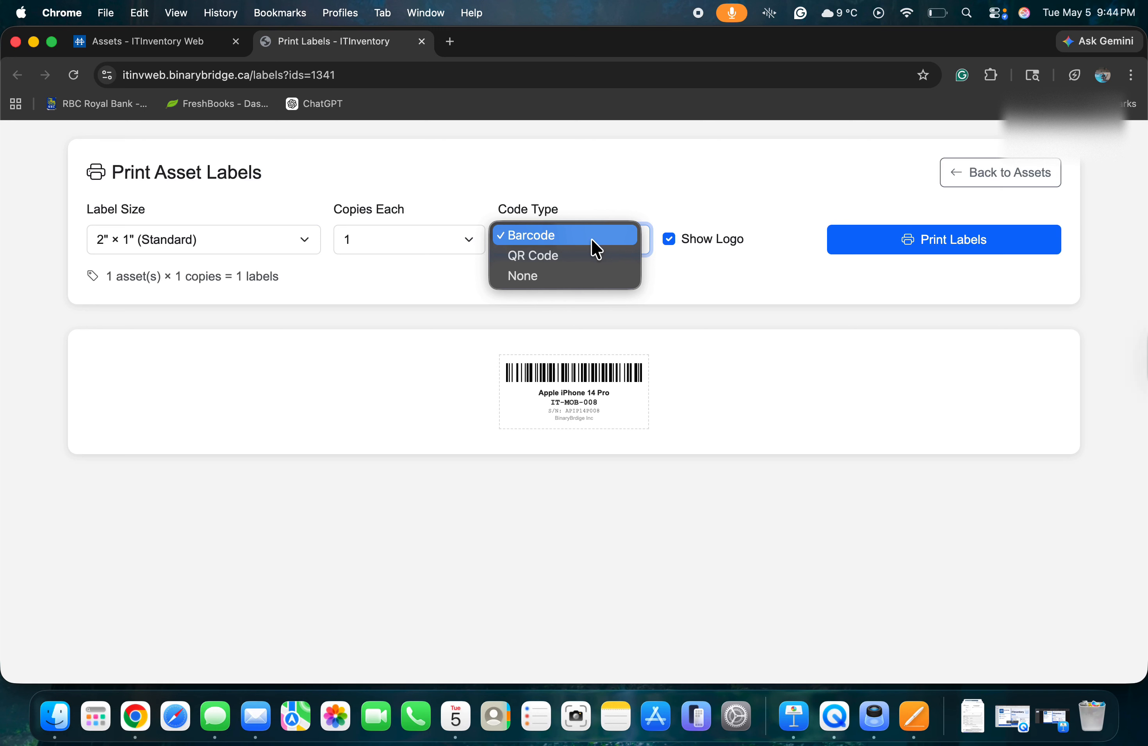
click(580, 255)
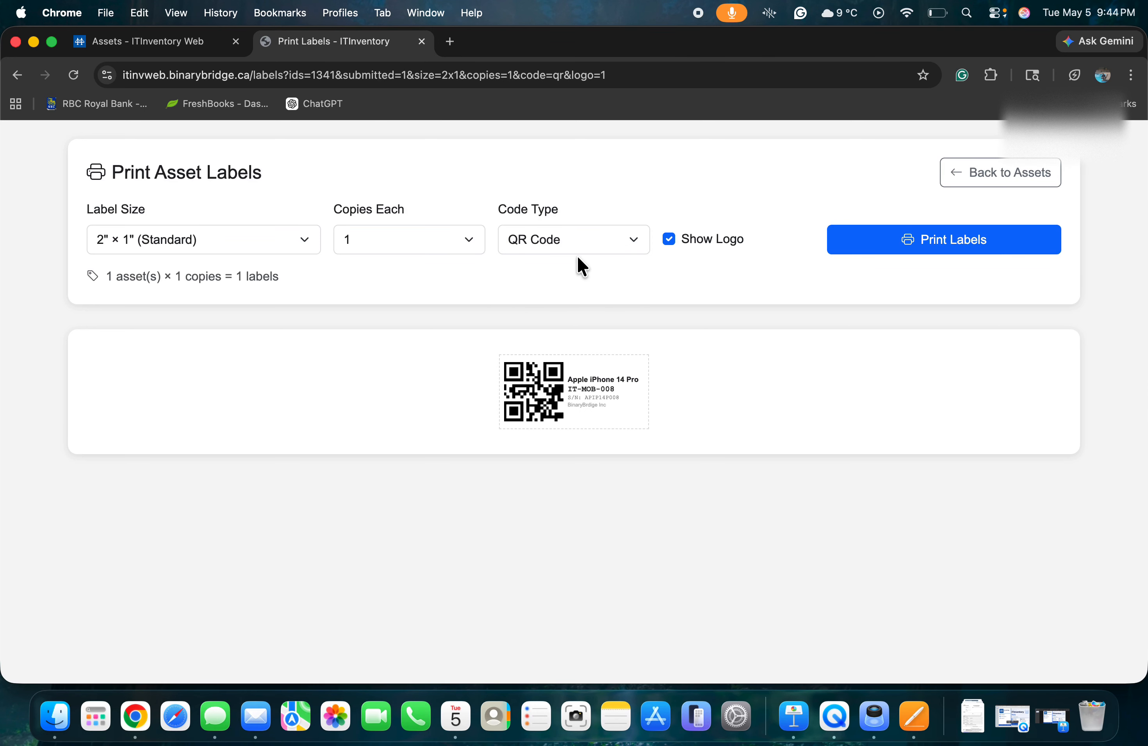
click(950, 173)
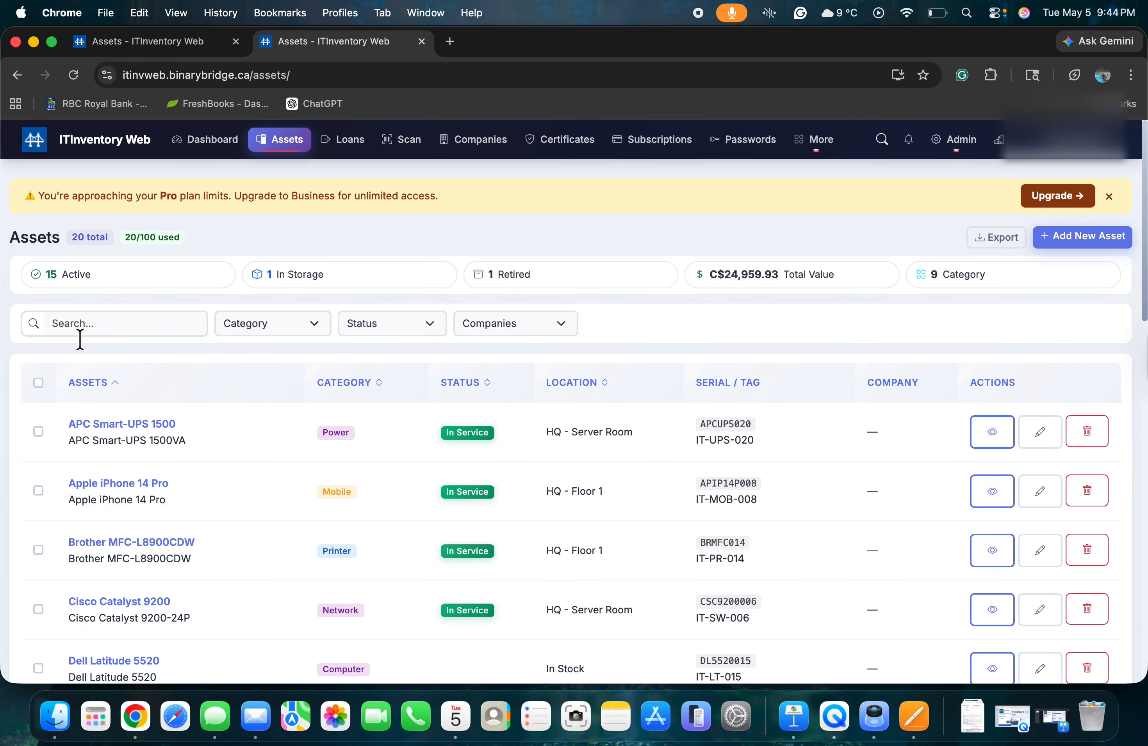
click(38, 383)
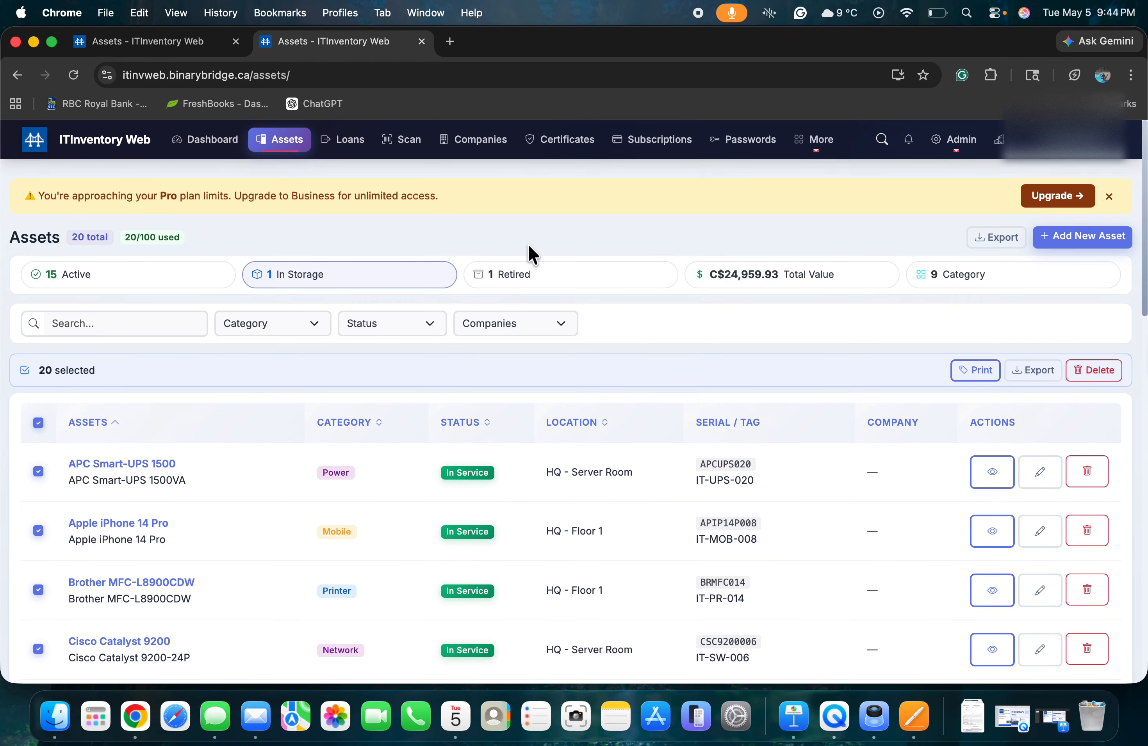
Lay out QR Code labels for all 20 assets on an A4 65-label sheet, then go to Loans.
click(962, 368)
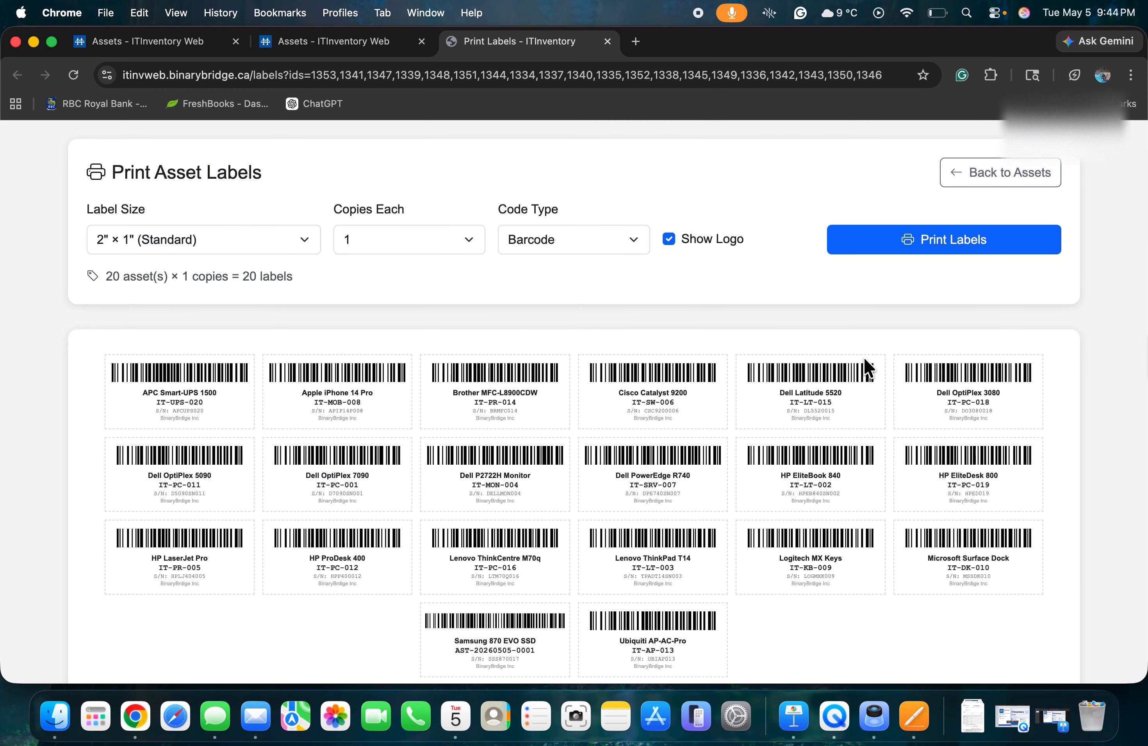
click(593, 243)
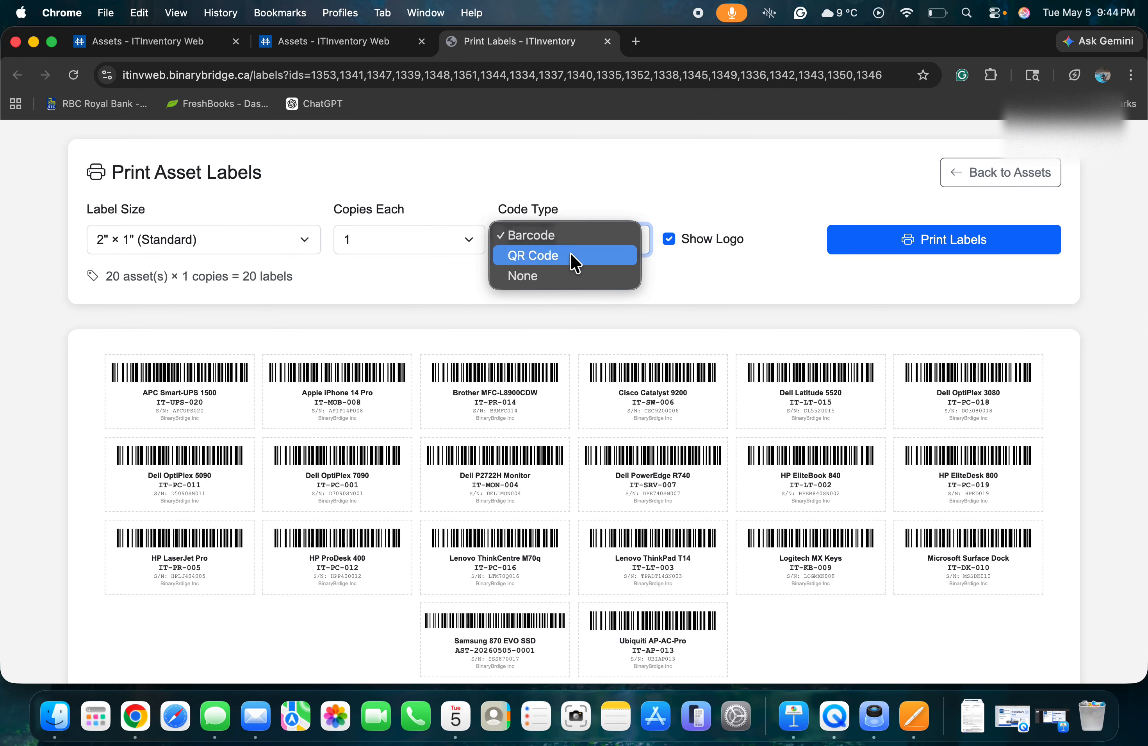
click(572, 256)
scroll(581, 509, down, 2)
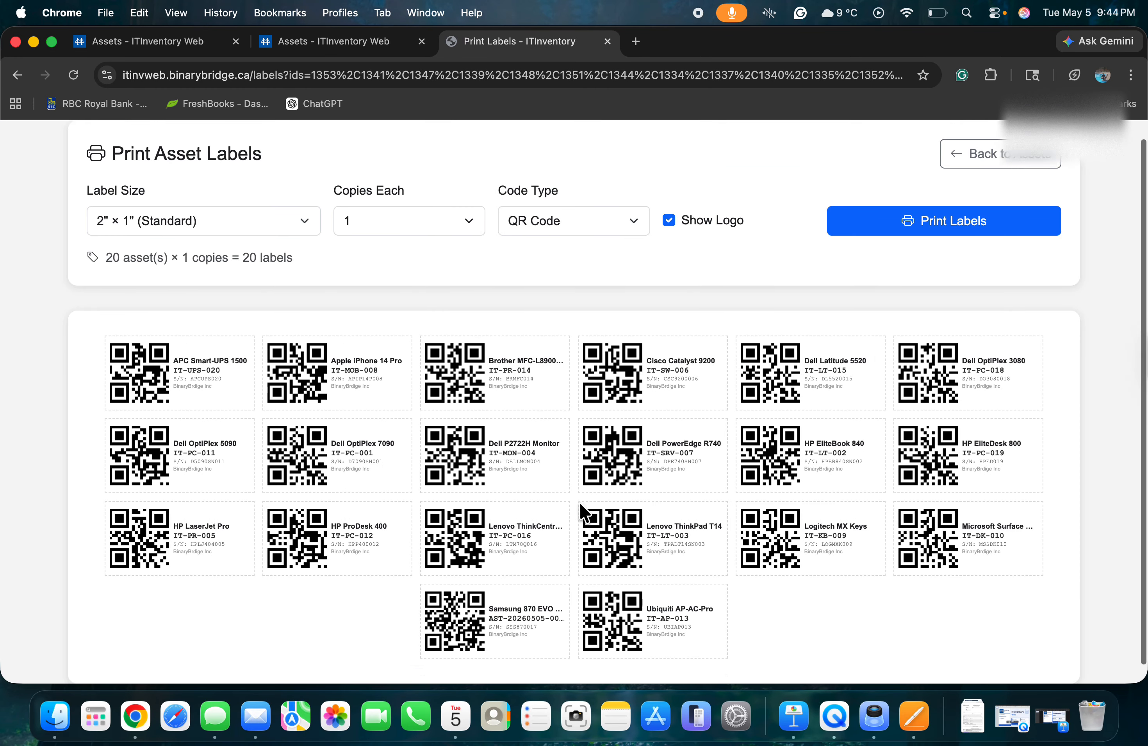
click(237, 207)
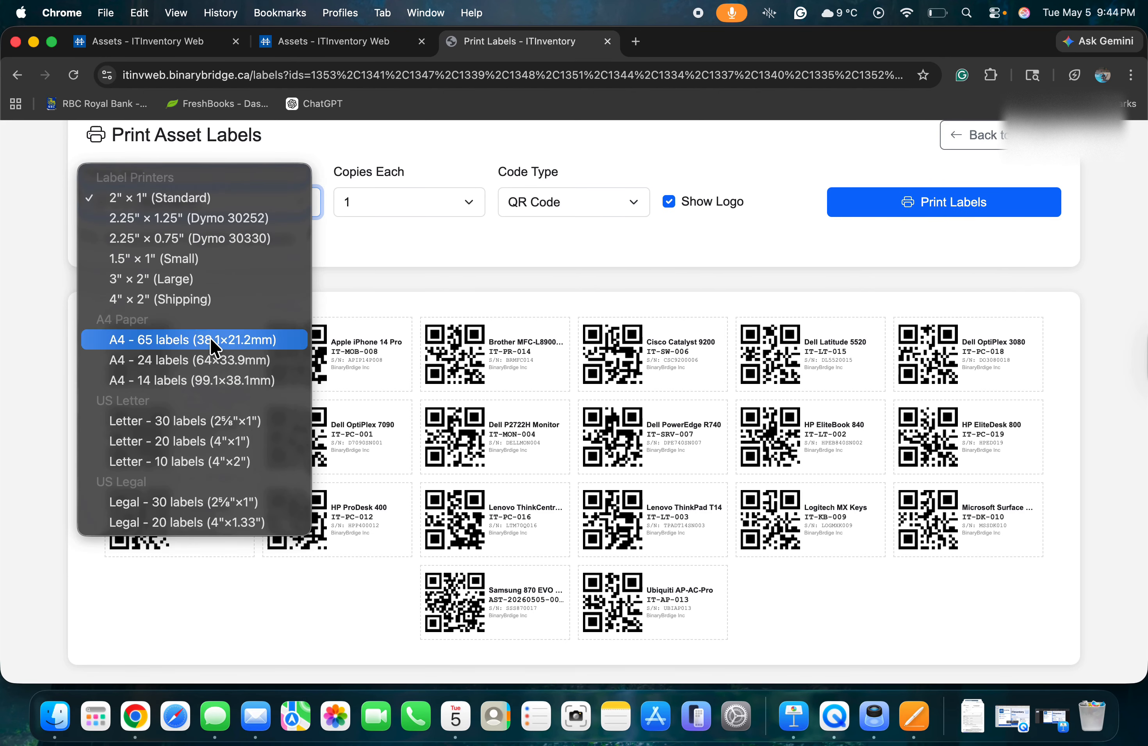
click(210, 337)
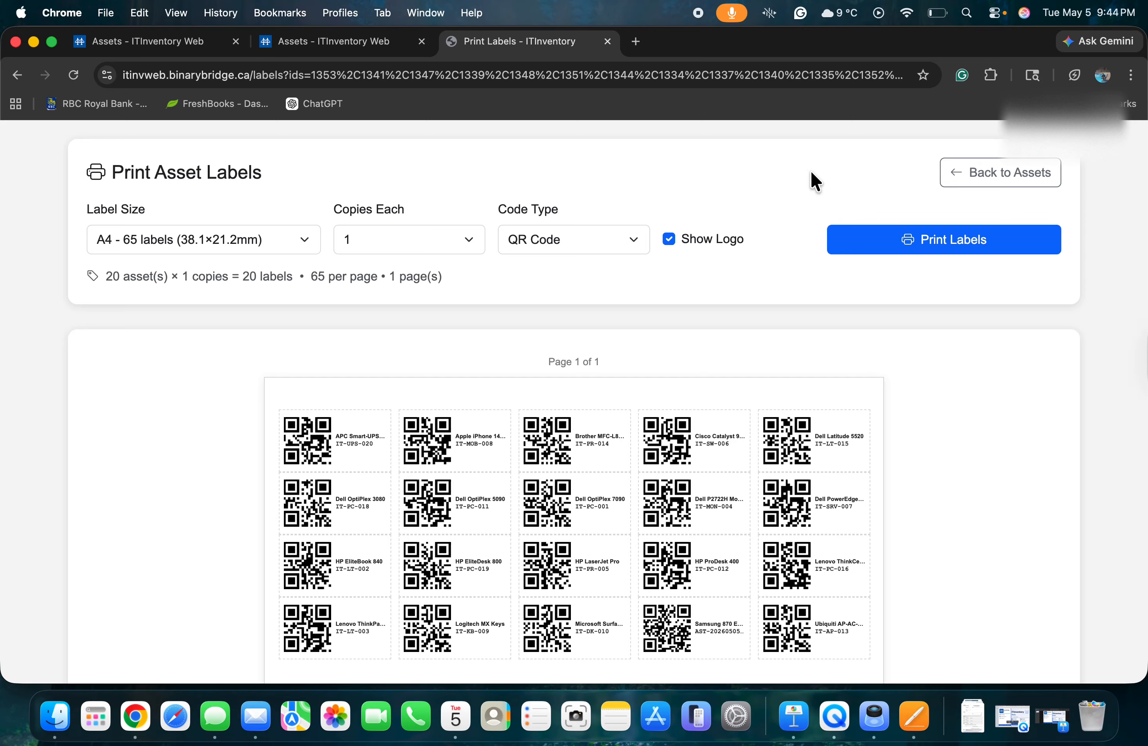
click(981, 185)
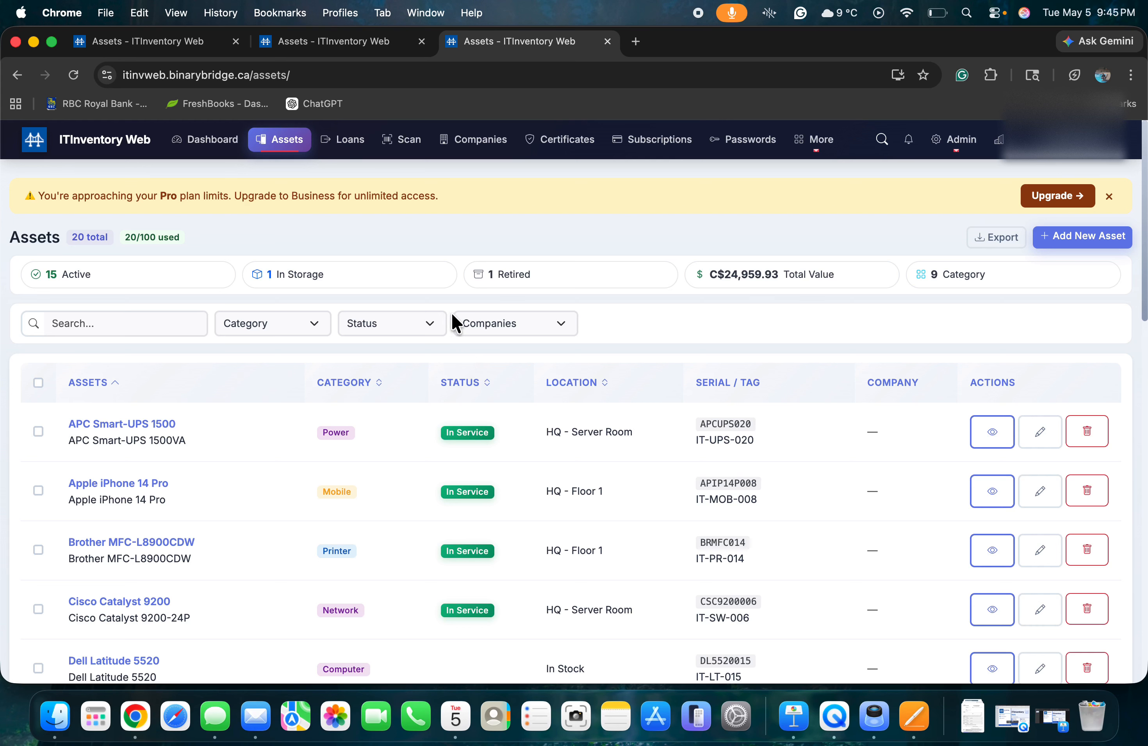
click(355, 146)
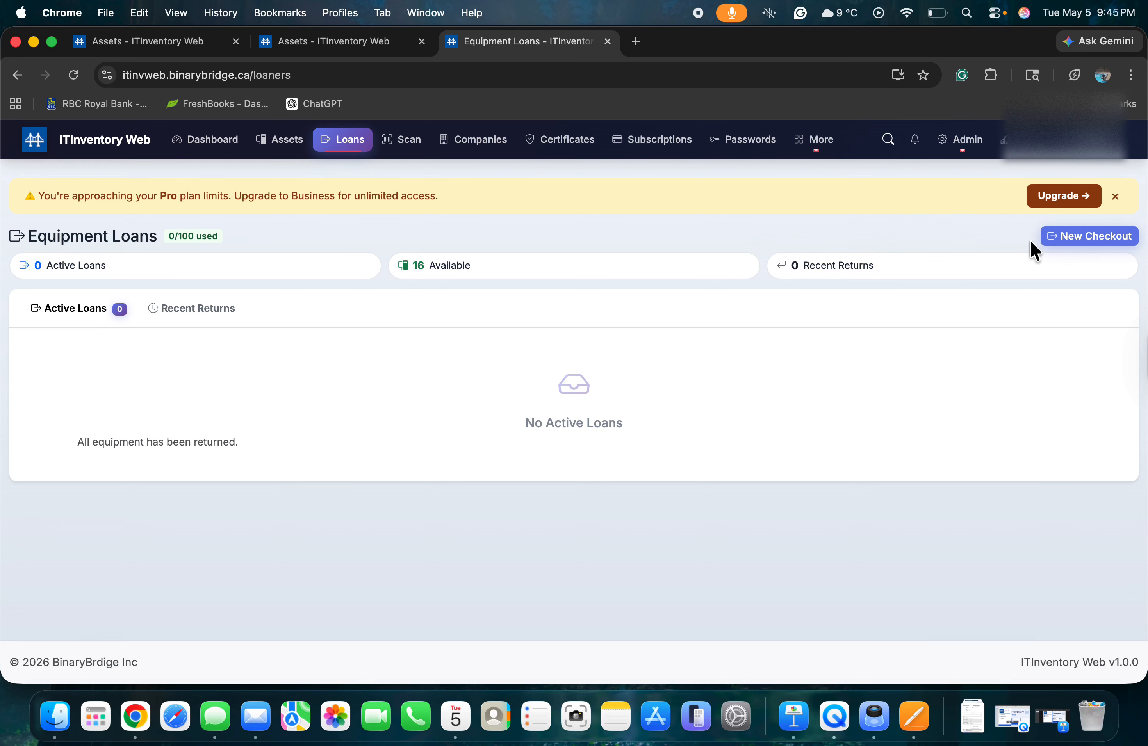
Start a new equipment checkout from the Equipment Loans page.
click(1066, 237)
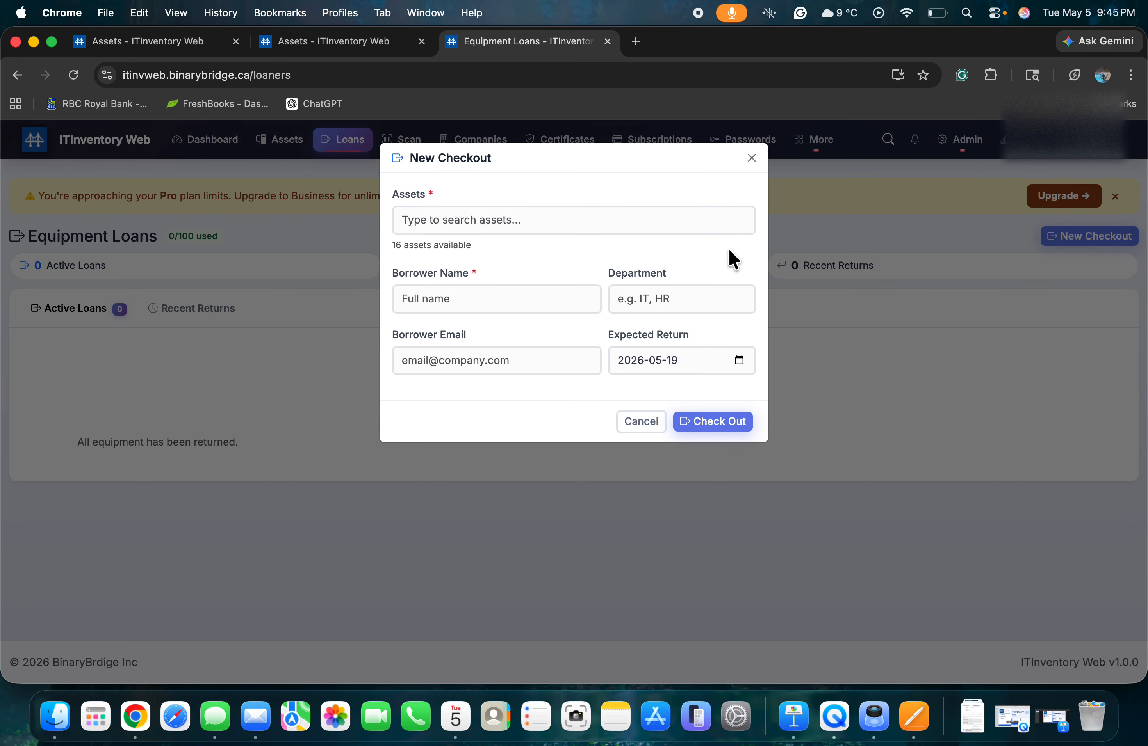
Select the Dell OptiPlex 5090 as the loaned asset by searching 'dell'.
click(517, 219)
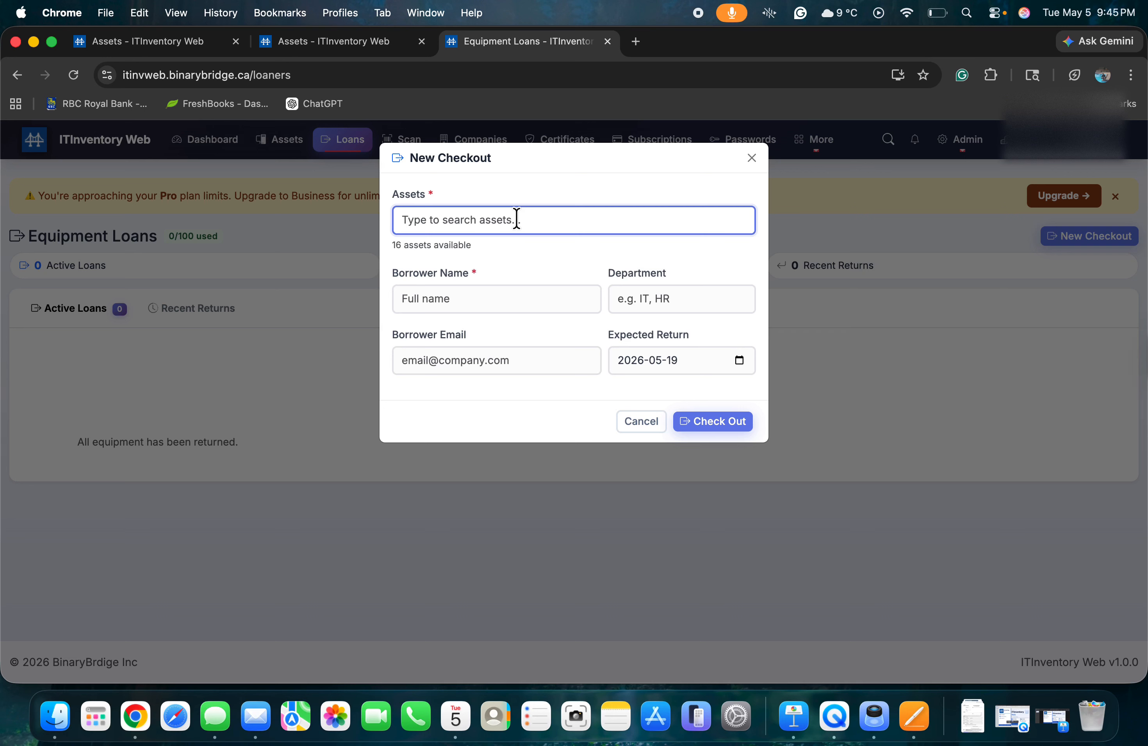
text(dell)
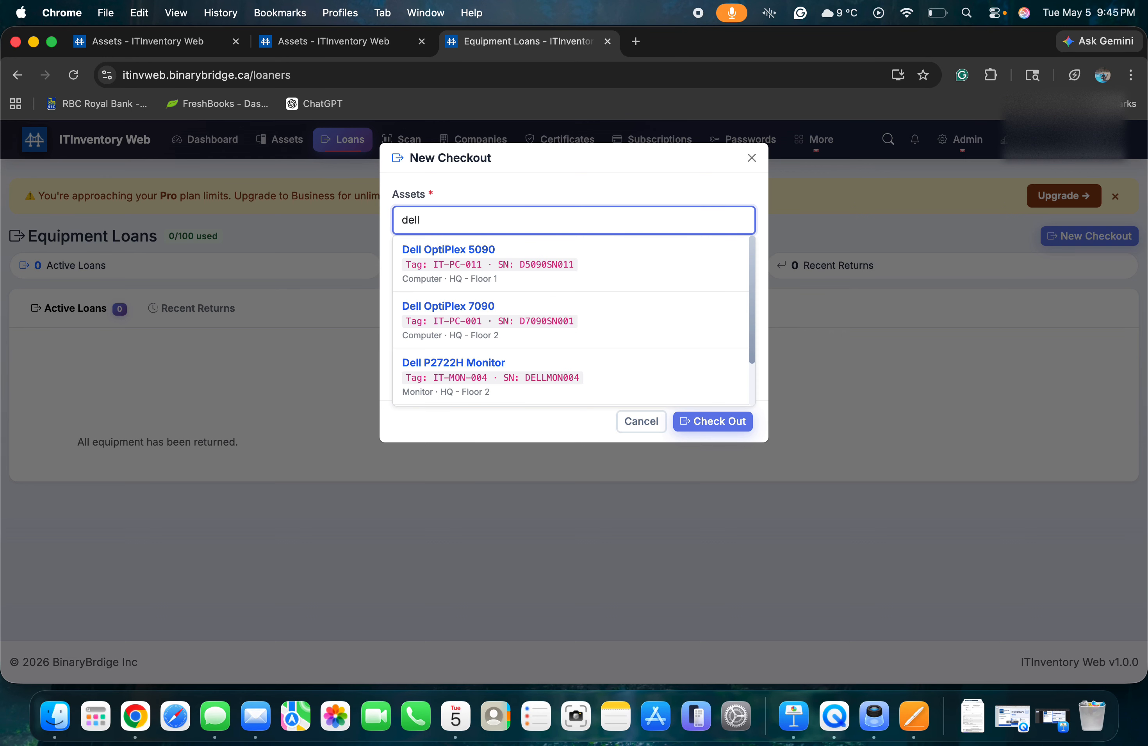
click(486, 256)
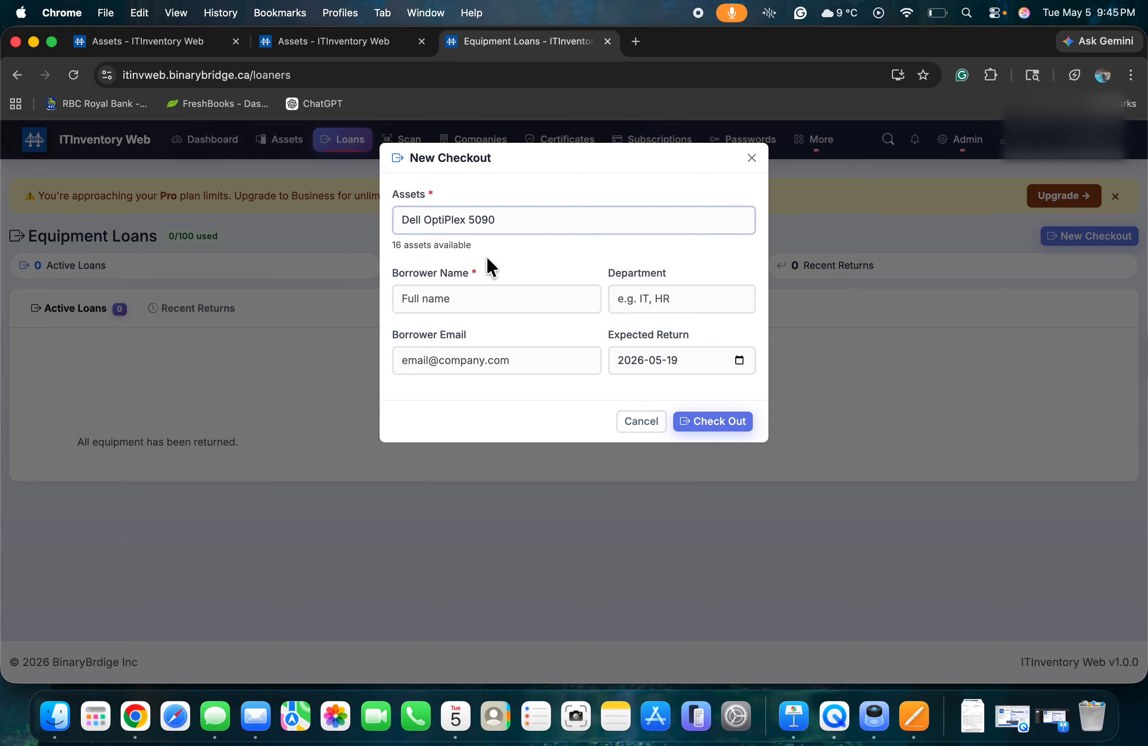
Enter the borrower's name, department 'Acounting' and the borrower's e-mail address.
click(455, 293)
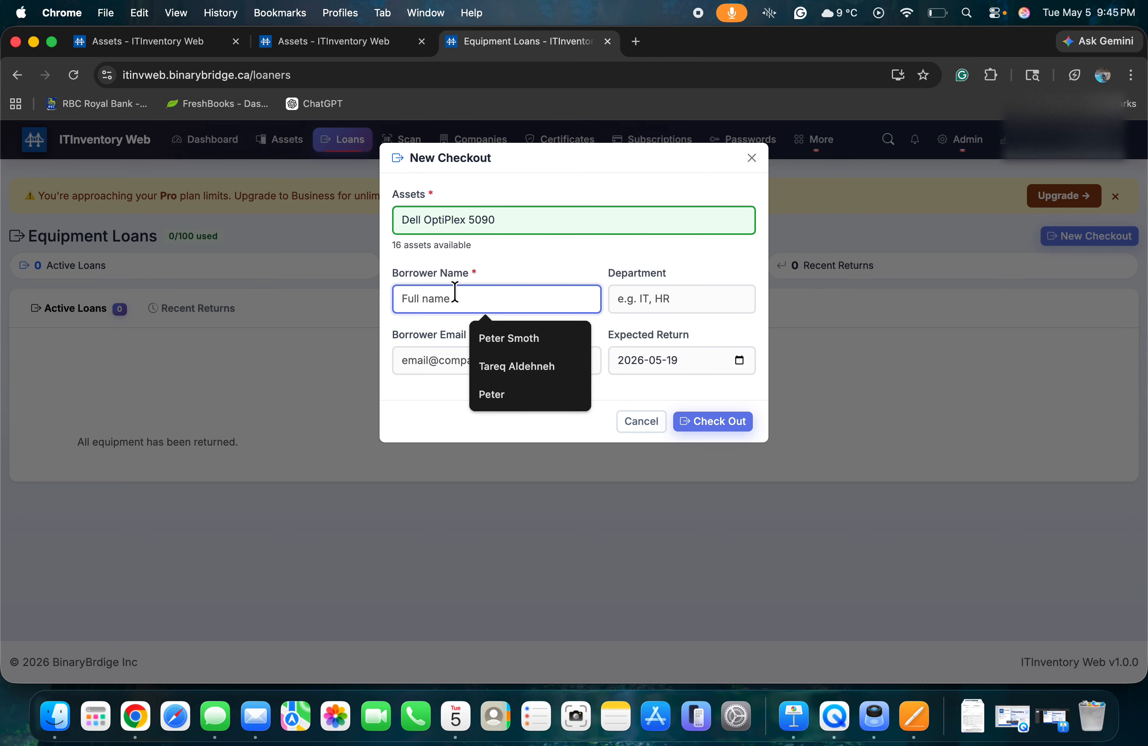
click(409, 387)
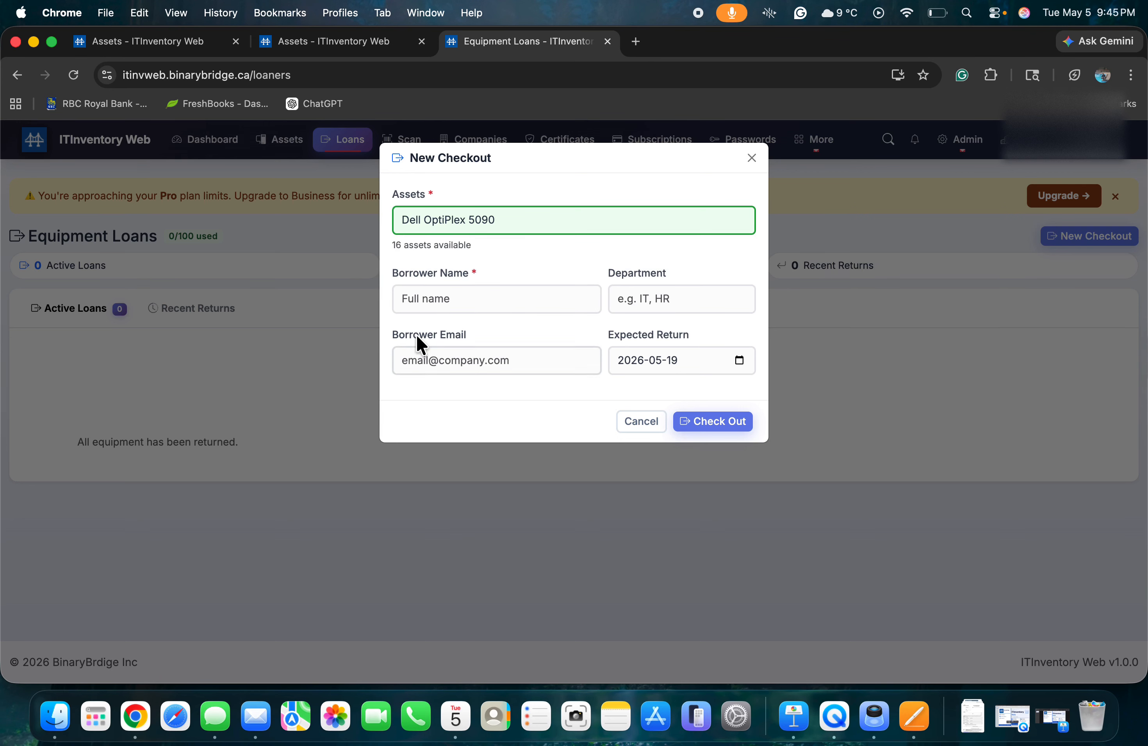
click(433, 301)
text(Tareq)
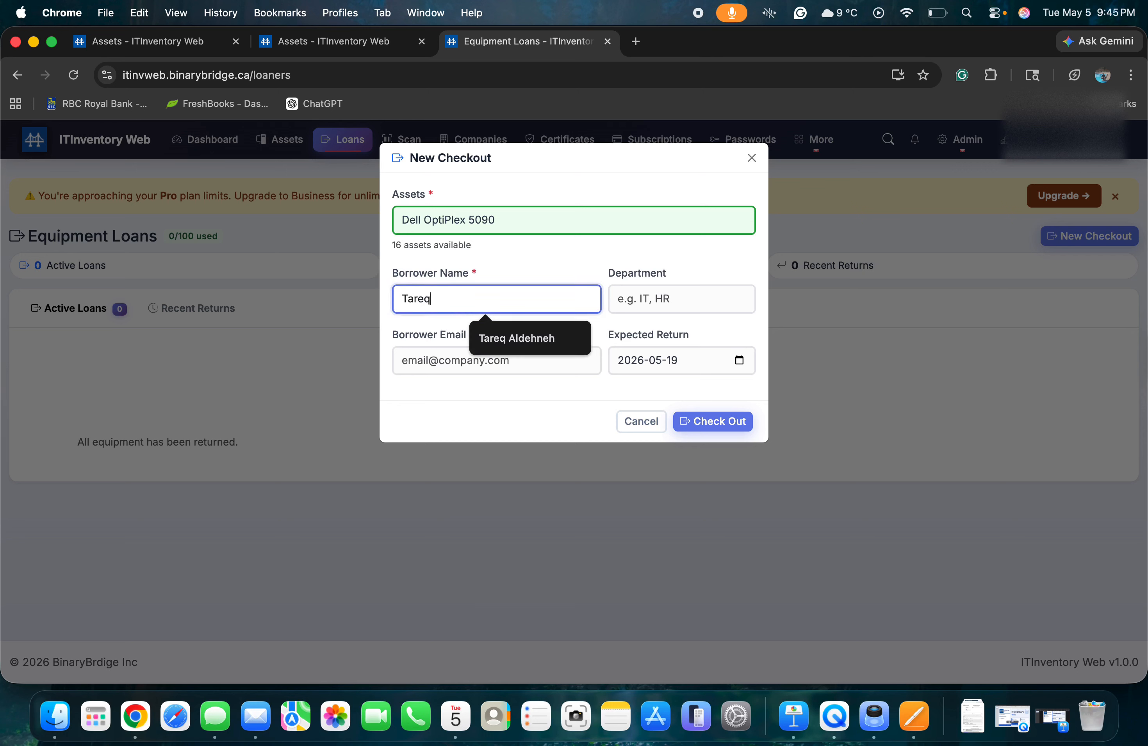
click(656, 297)
text(Acounting)
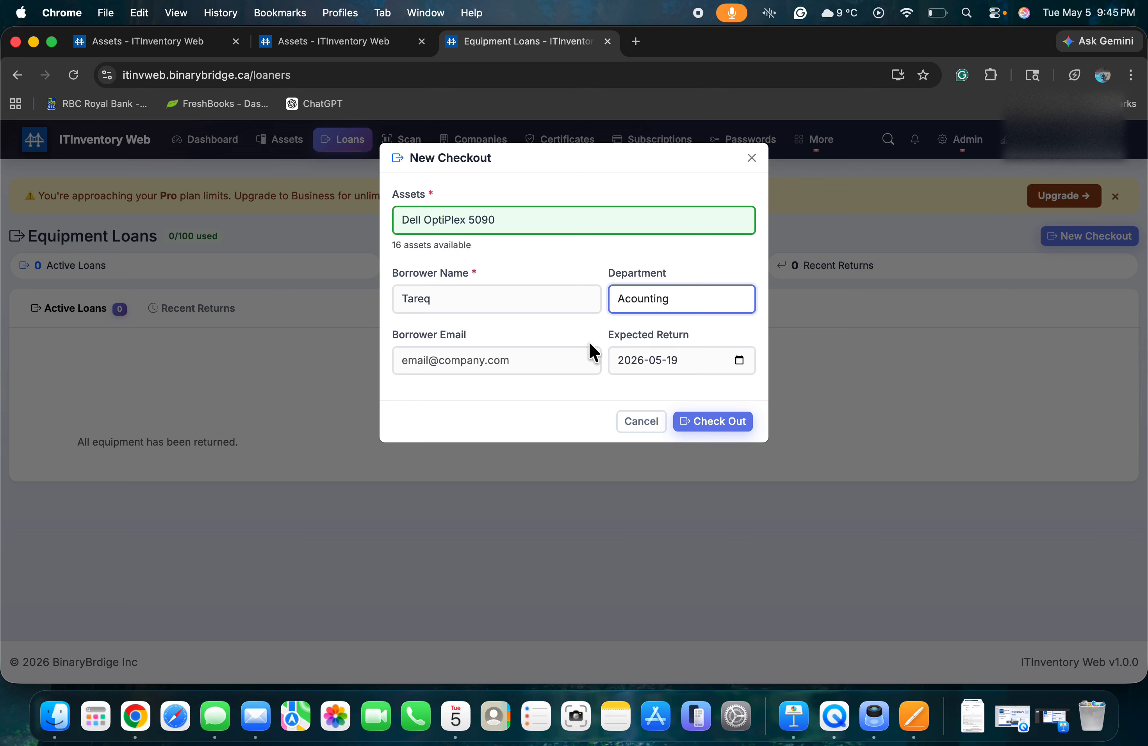
click(487, 361)
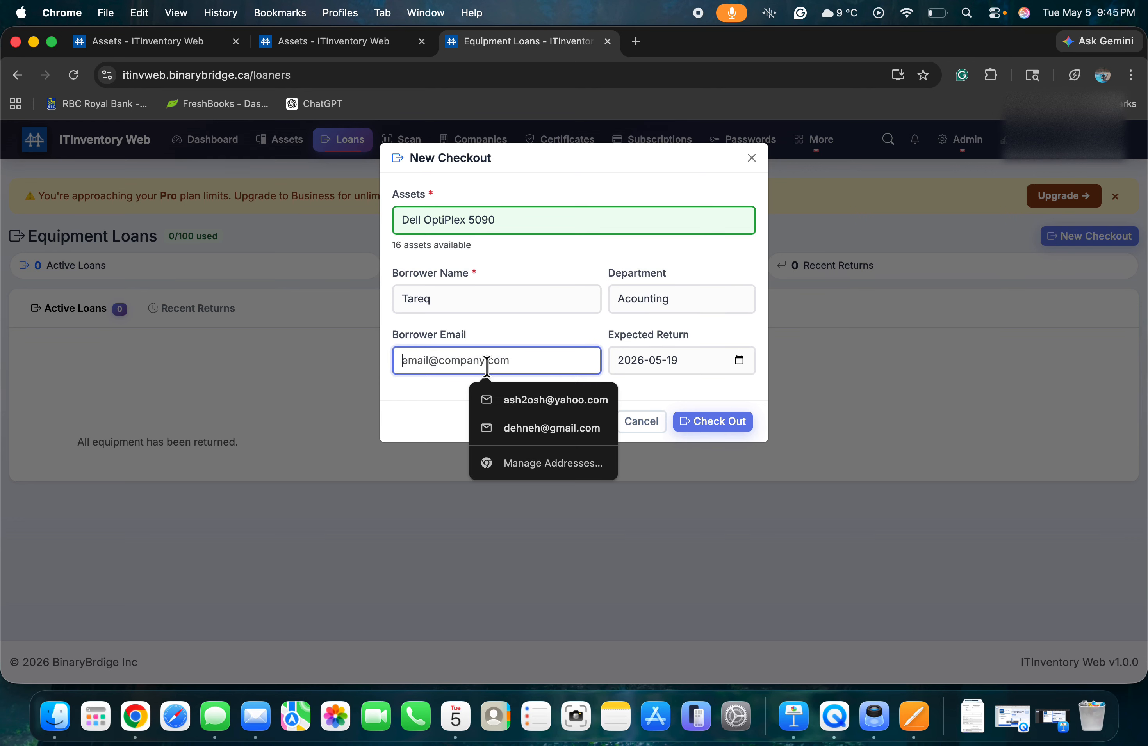
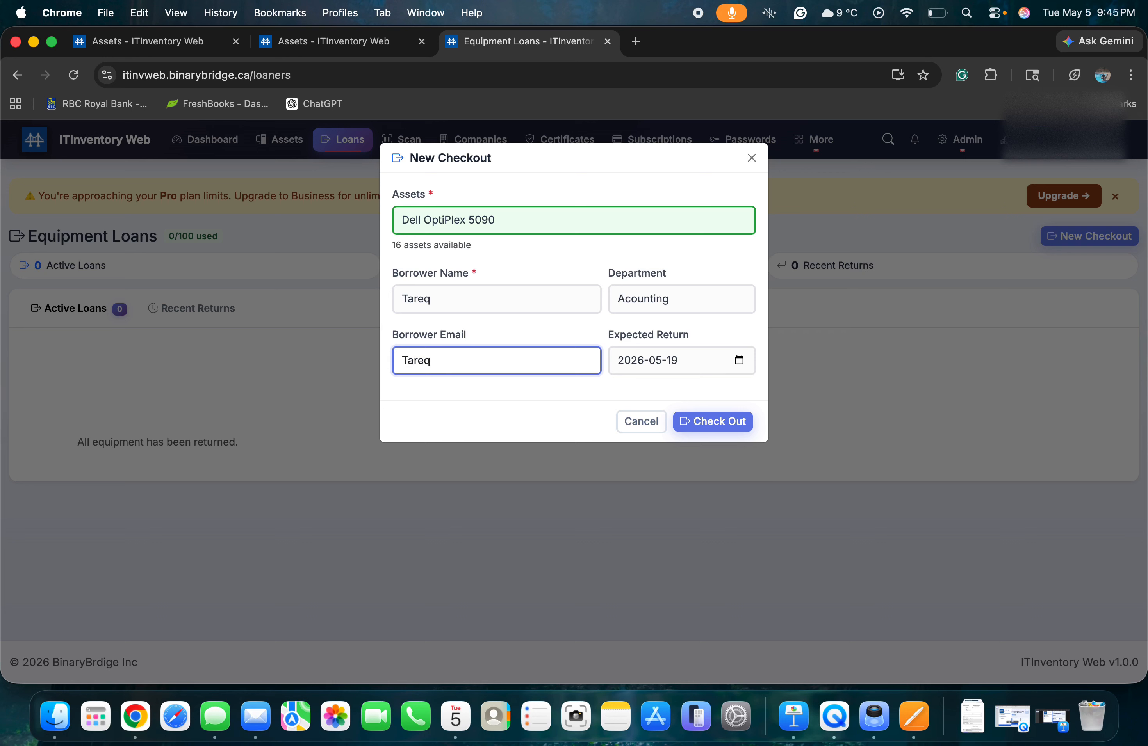
Set the expected return to June 3, 2026 and submit the checkout.
click(740, 362)
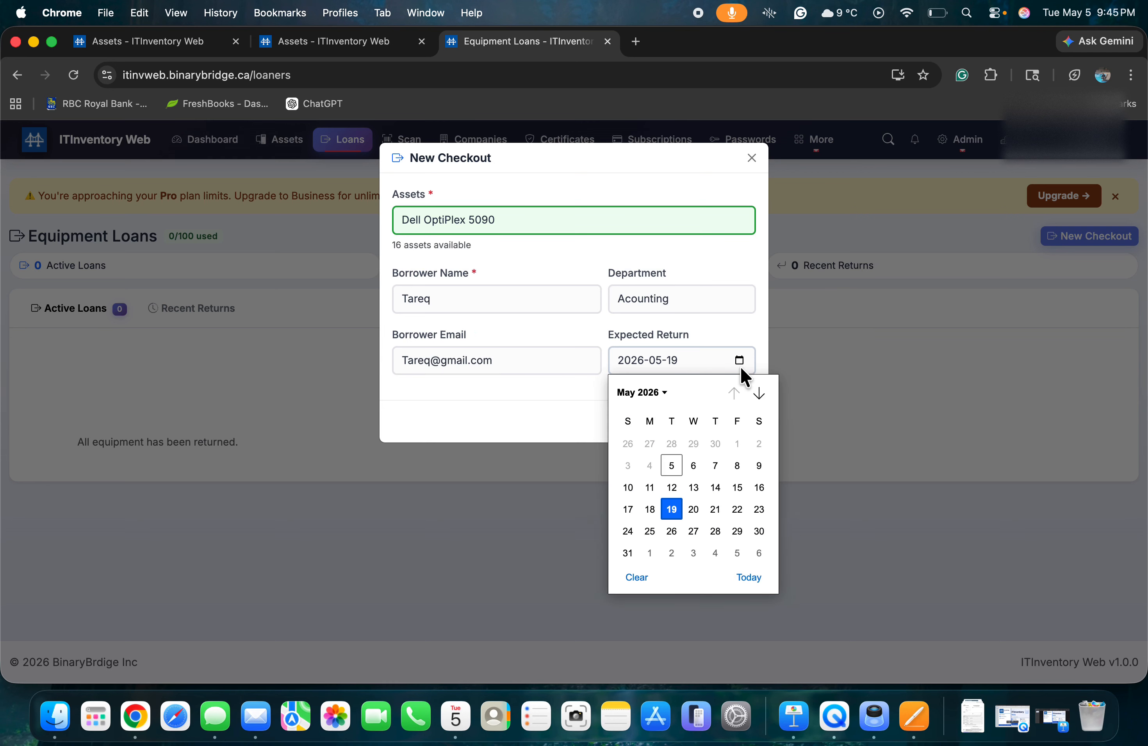
click(698, 551)
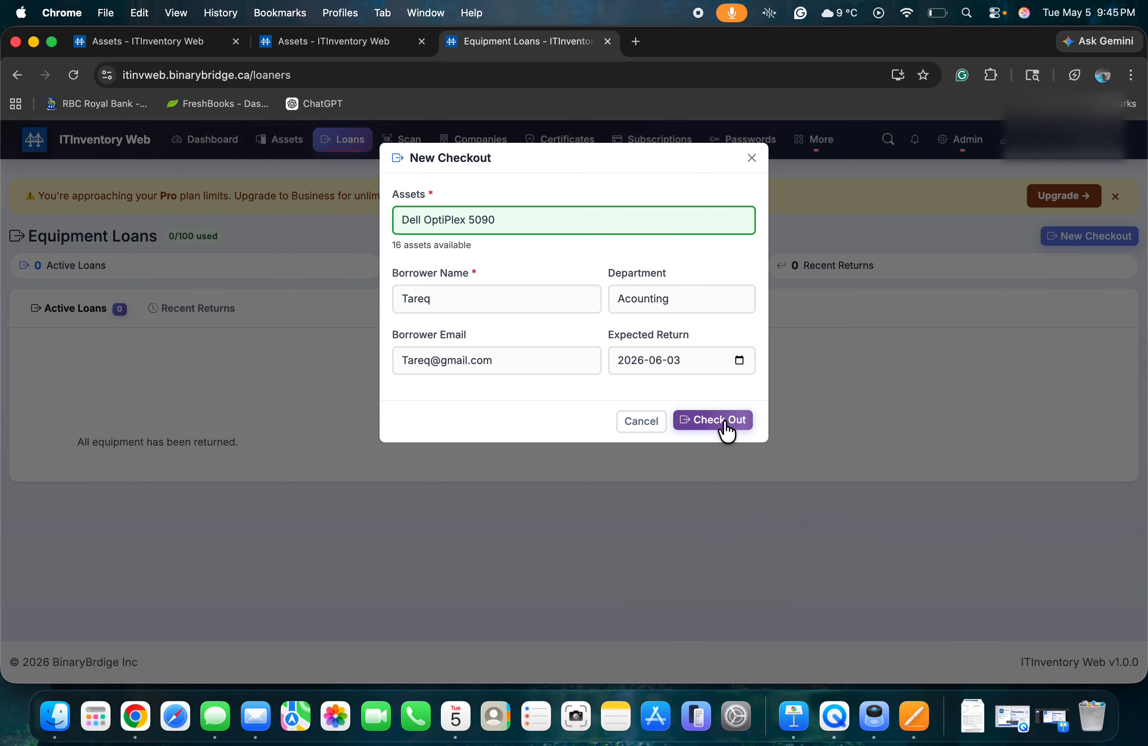
click(724, 422)
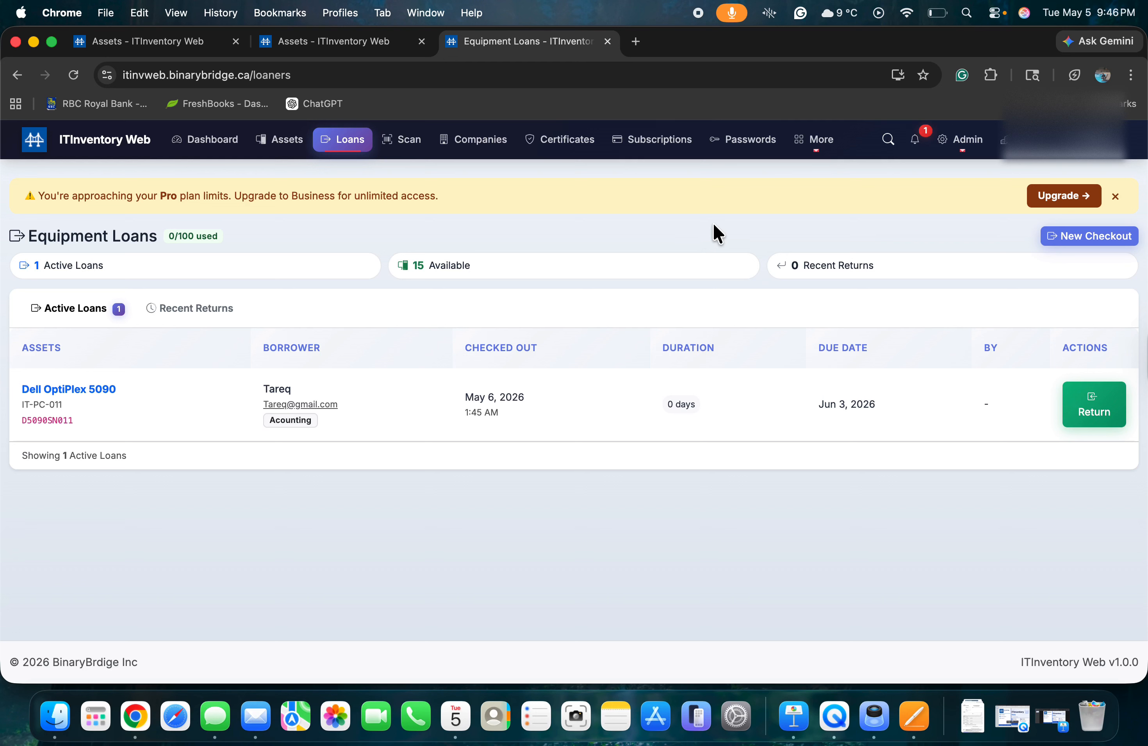
With the Dell OptiPlex 5090 loan listed as active, open the Admin dropdown.
click(969, 146)
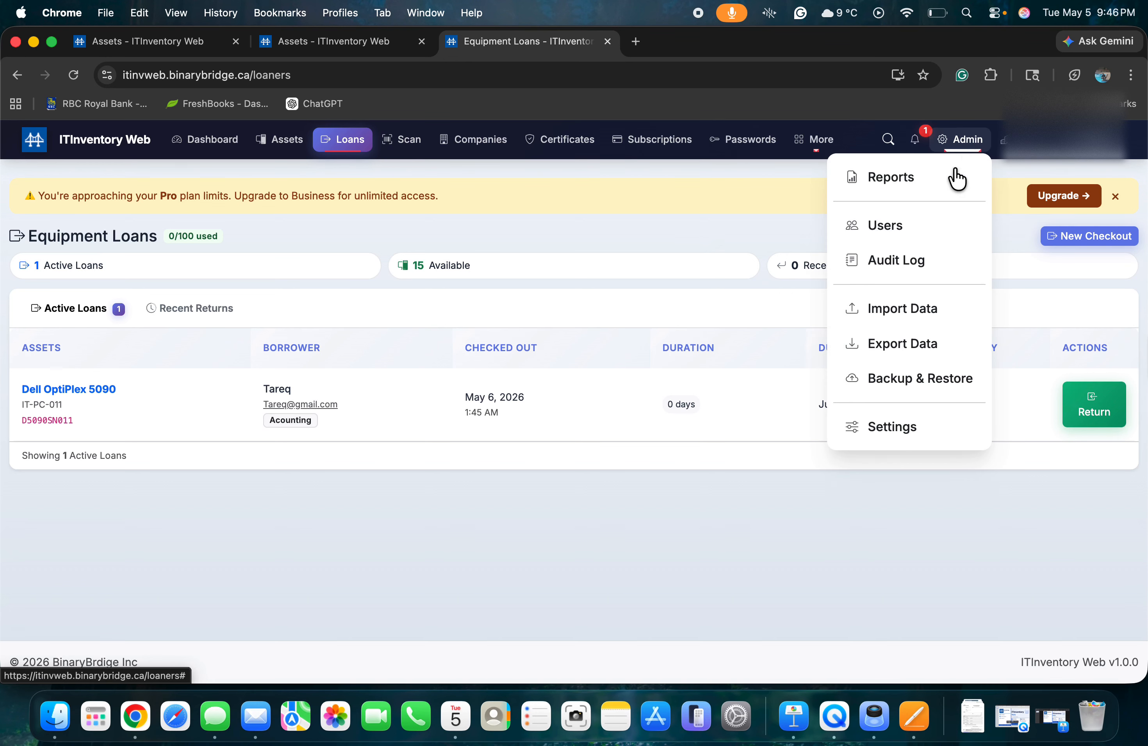
Check the new checkout entry in the Audit Log, then switch to the Assets list.
click(900, 261)
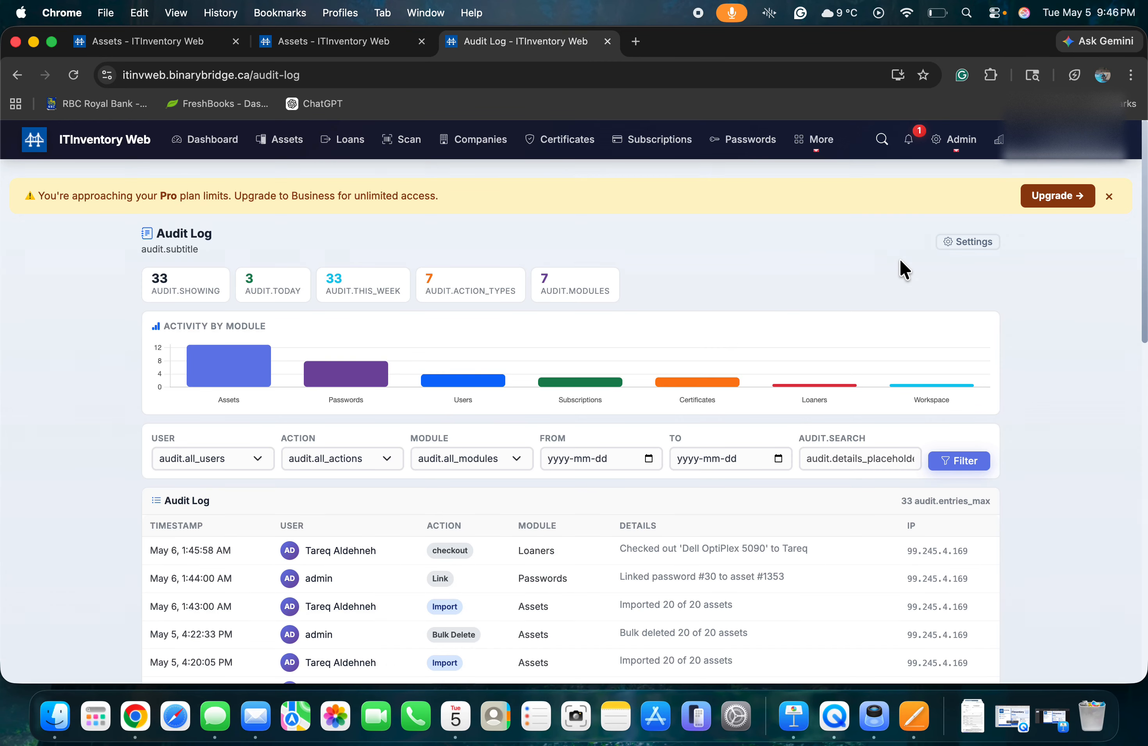
scroll(708, 347, down, 3)
scroll(709, 340, down, 1)
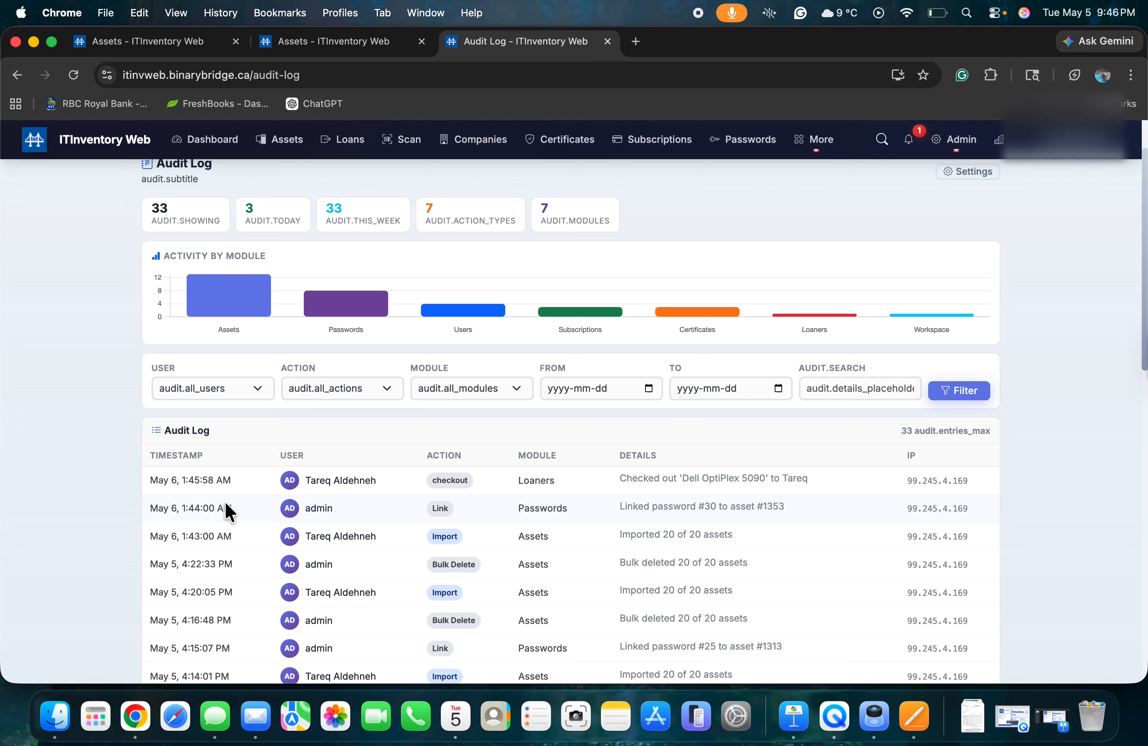
scroll(341, 573, down, 2)
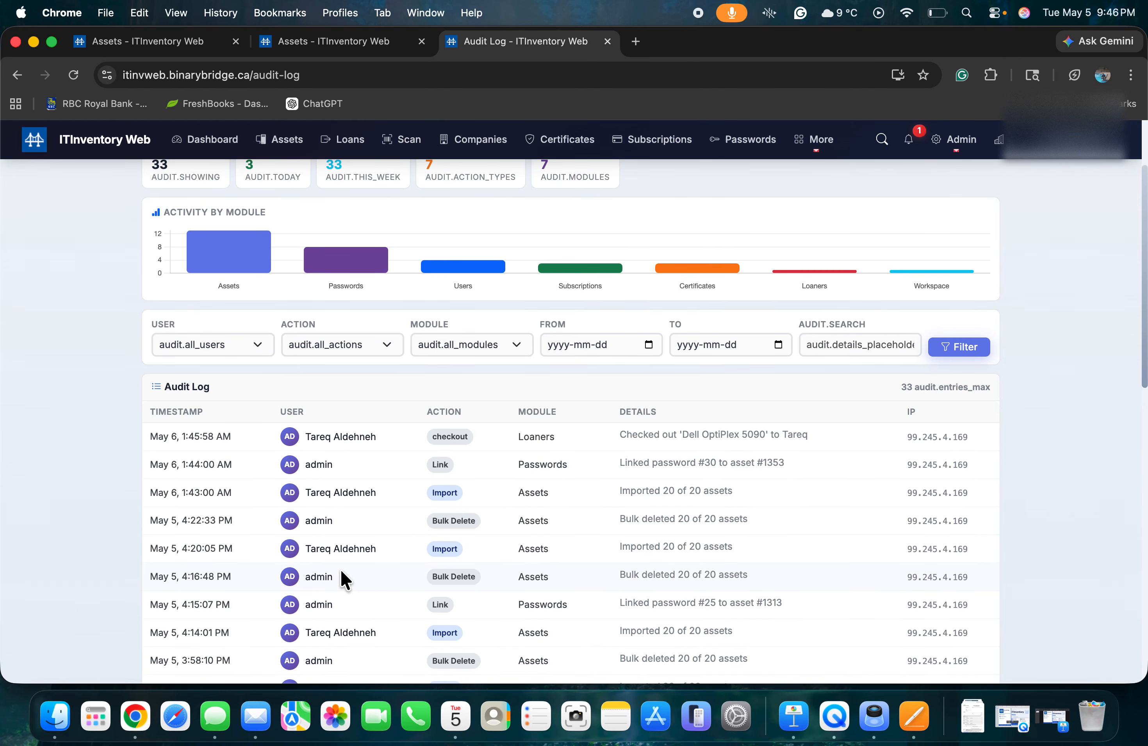
scroll(341, 574, up, 3)
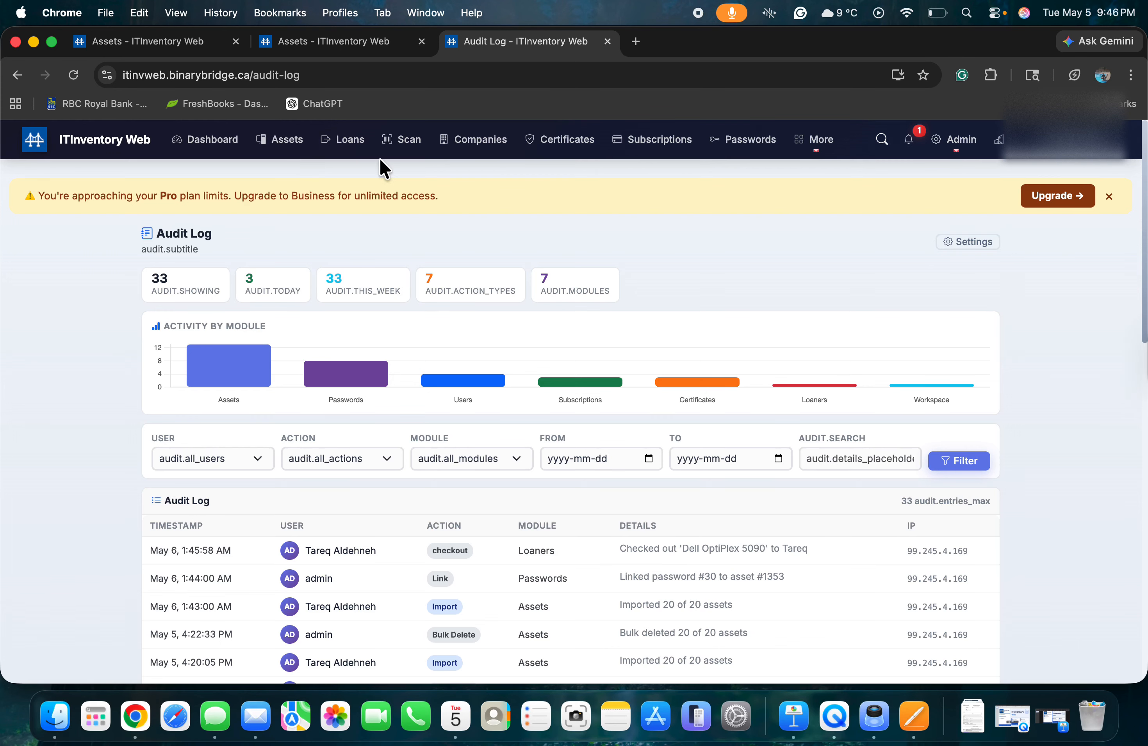
click(293, 139)
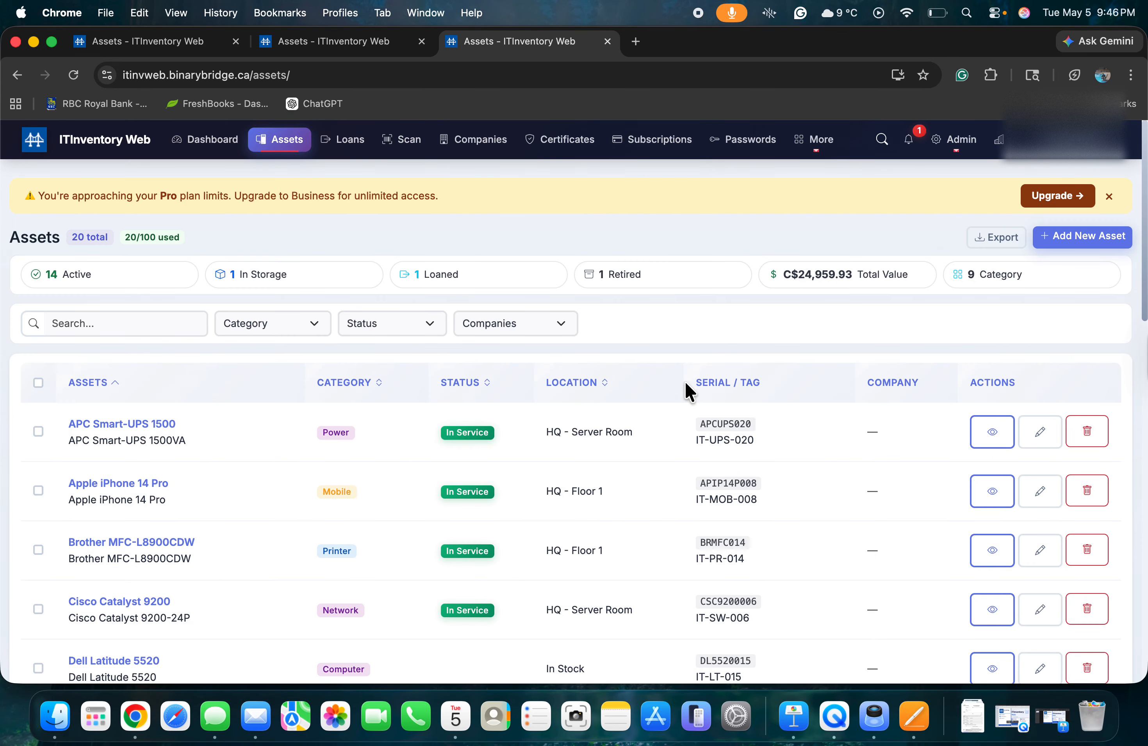
Open the APC Smart-UPS 1500 details and its linked Azure Admin password record.
click(994, 432)
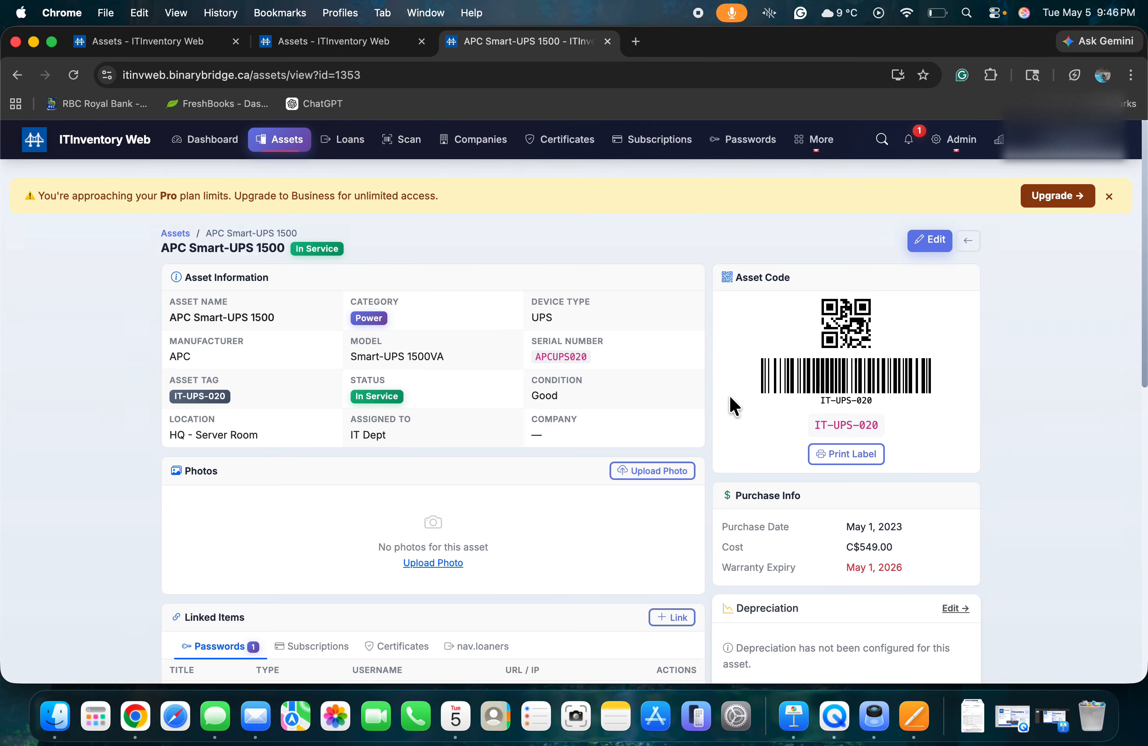
scroll(660, 442, down, 3)
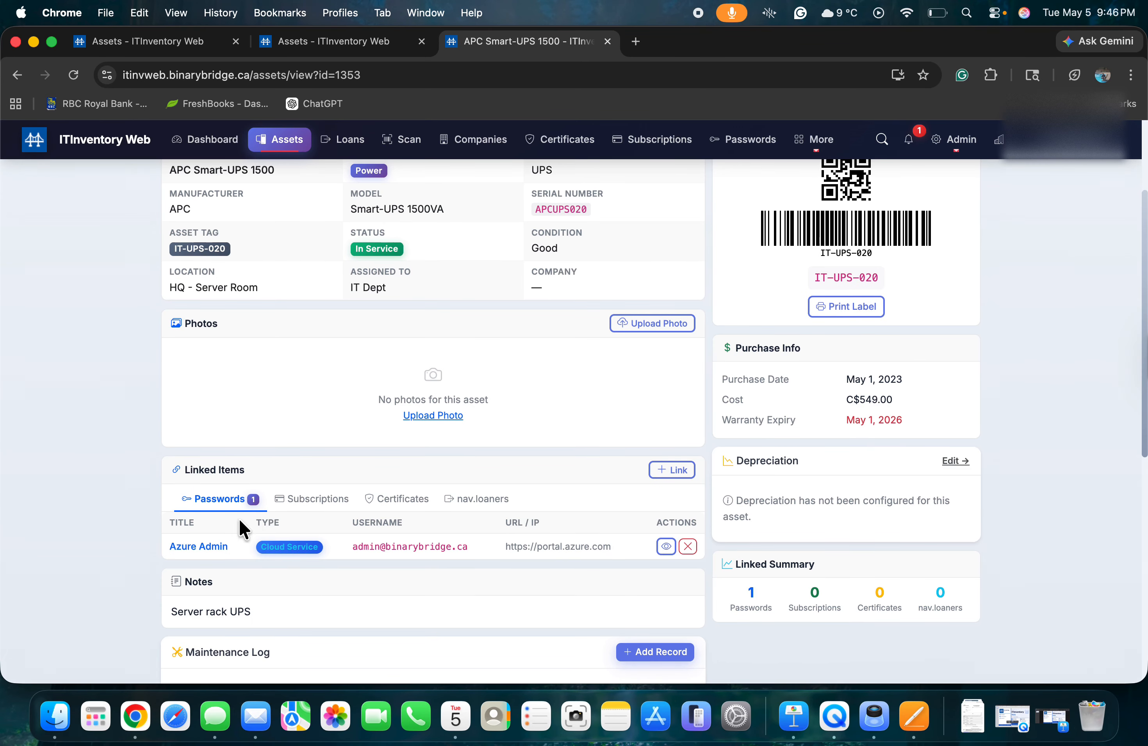
scroll(451, 310, up, 4)
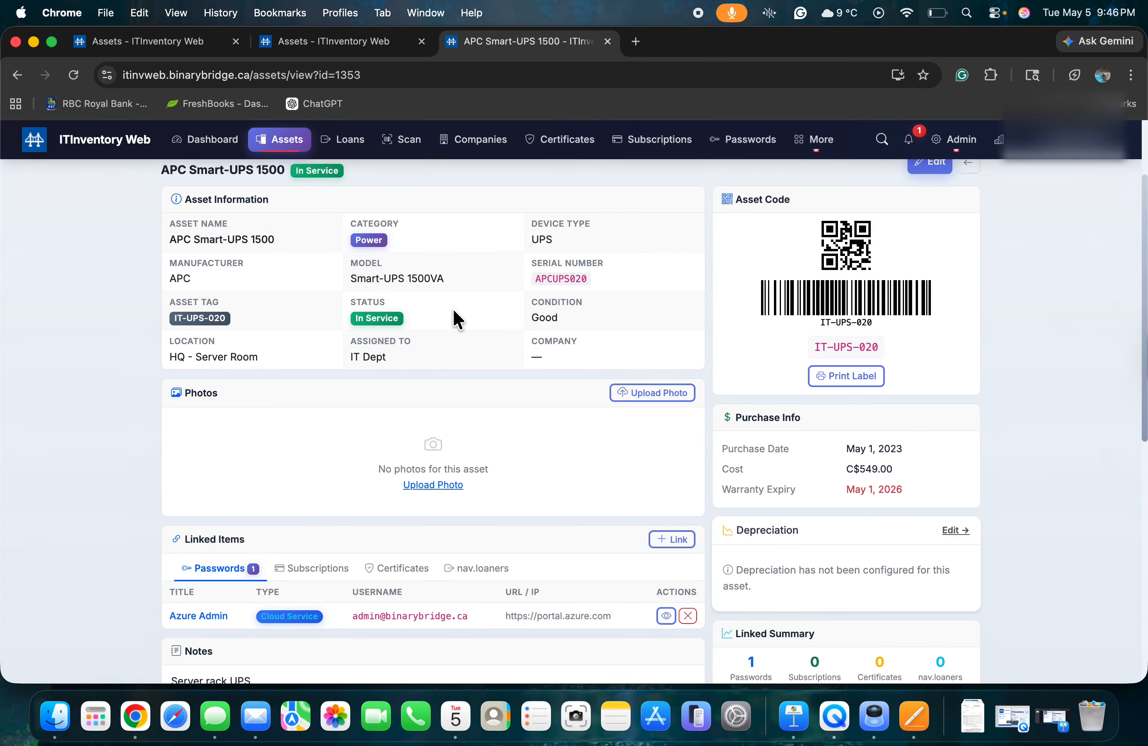
scroll(452, 312, down, 5)
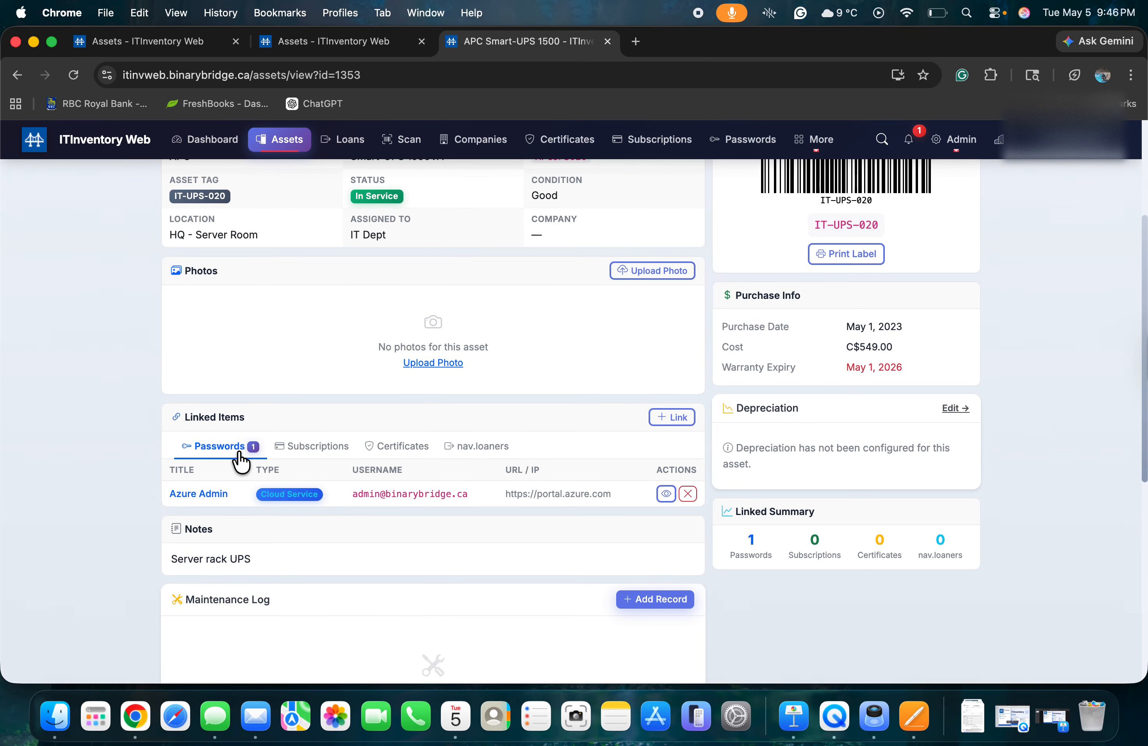
click(666, 494)
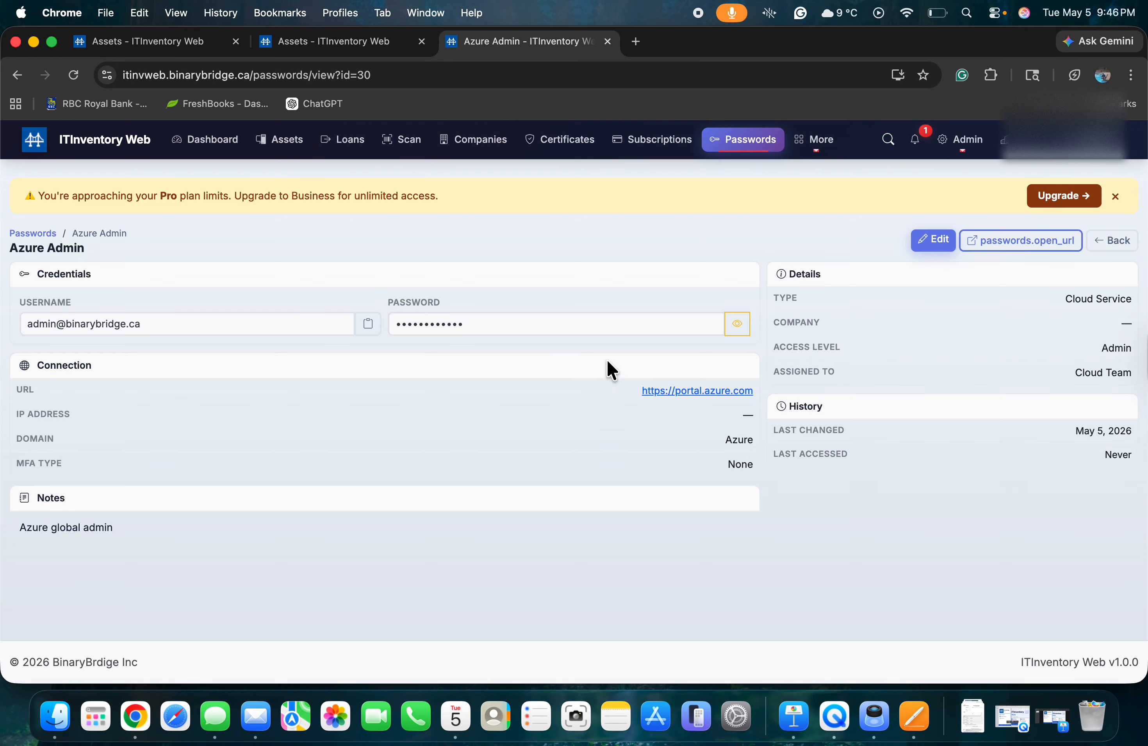
Reveal the Azure Admin password with reason 'Rrelease V2' and logging acknowledged, then copy it.
click(736, 323)
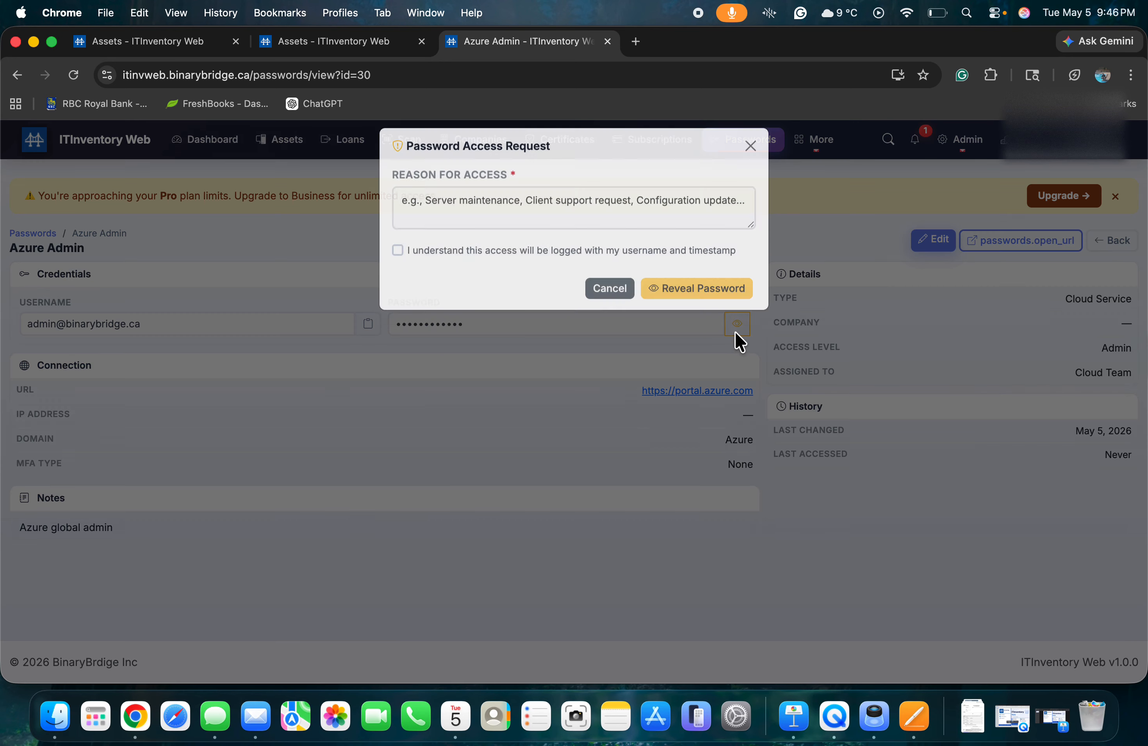
click(496, 225)
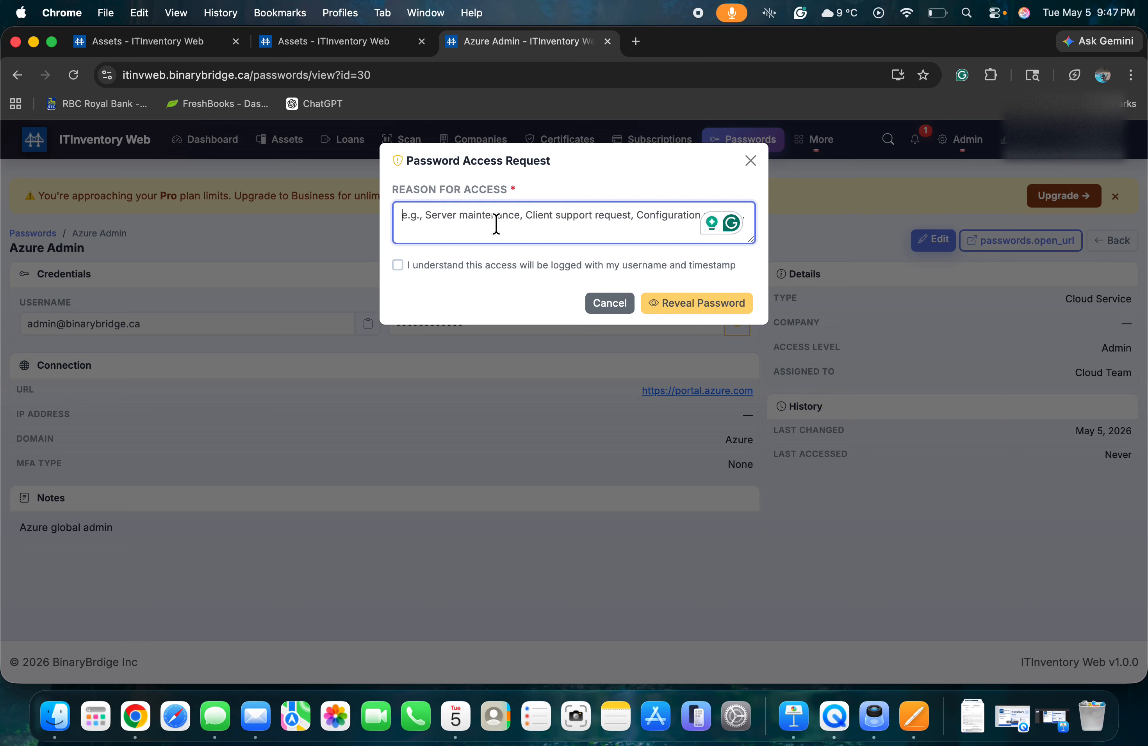
text(Rrelease )
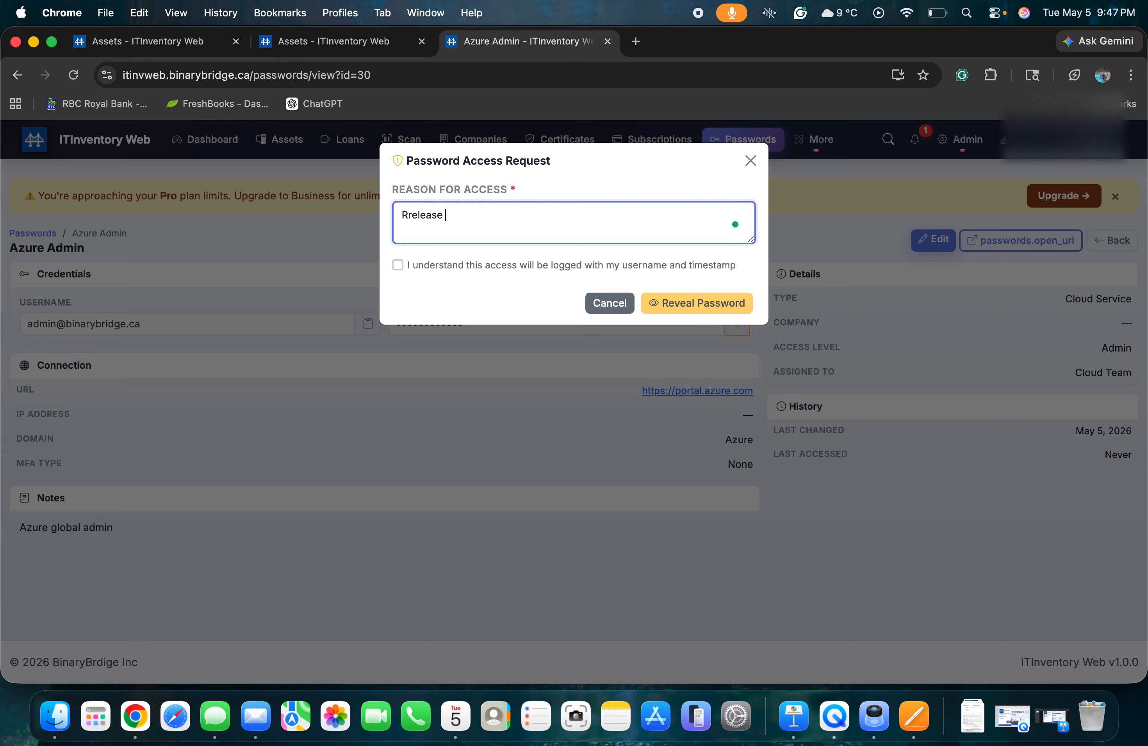
text(V2)
click(444, 267)
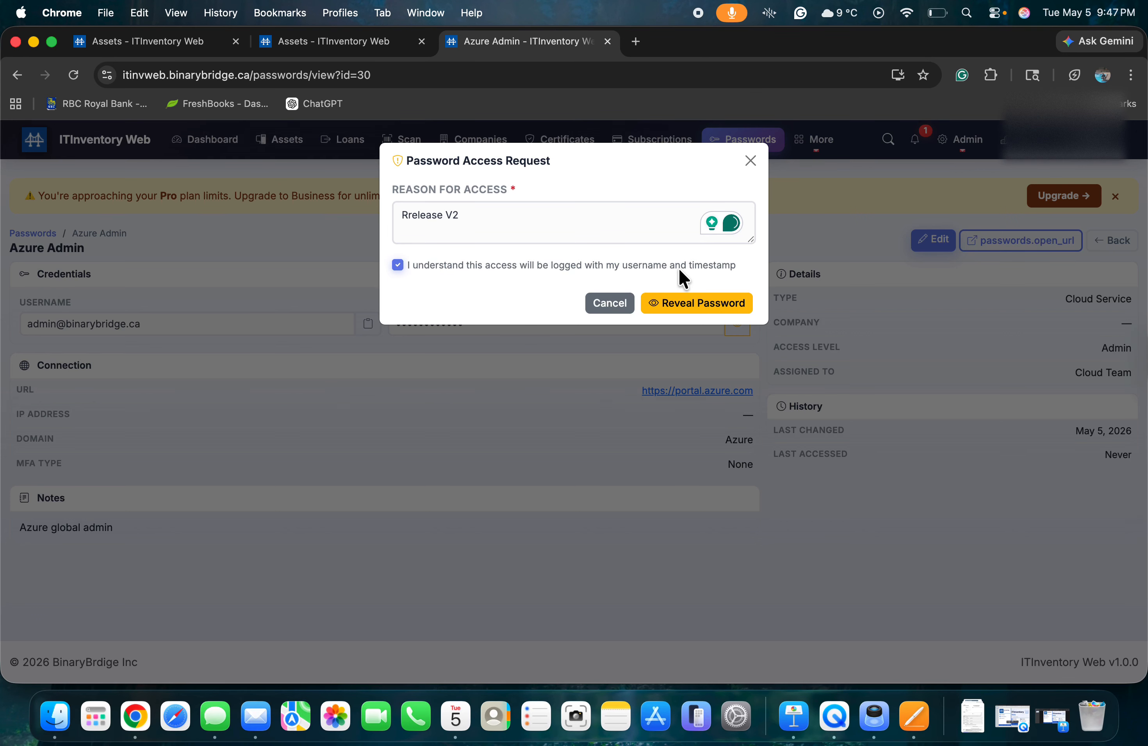
click(692, 305)
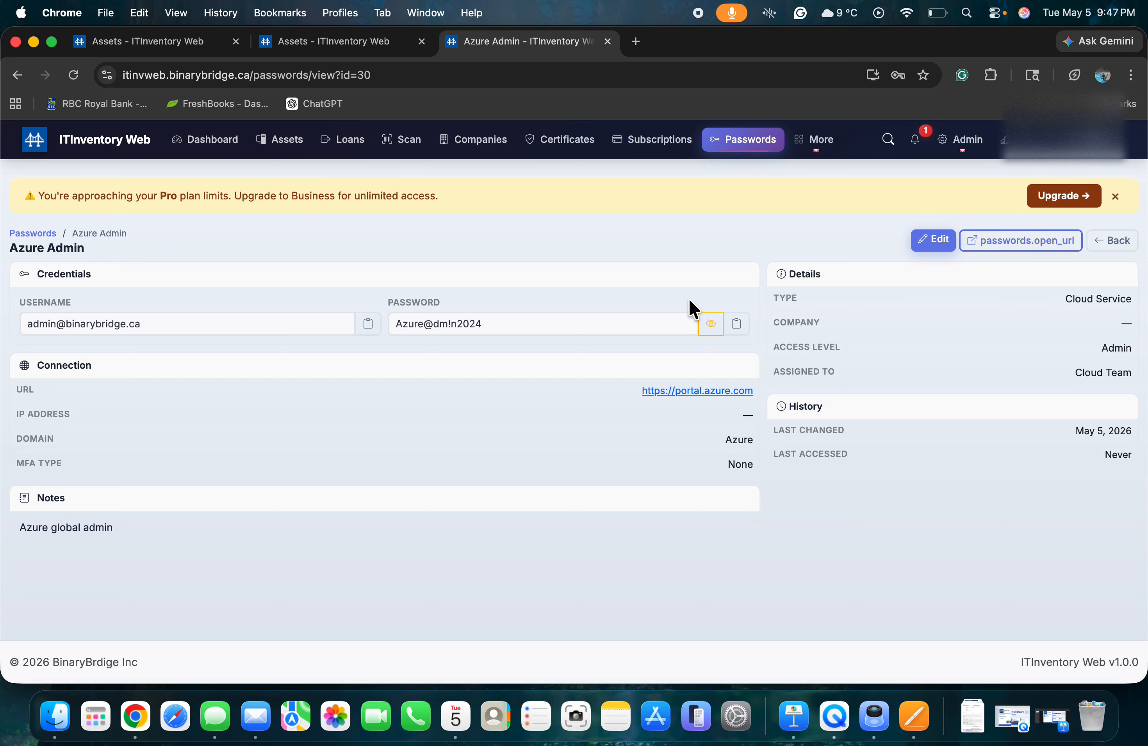
click(745, 324)
click(962, 145)
Confirm the Audit Log's top entry records the password reveal, and check the notifications.
click(901, 261)
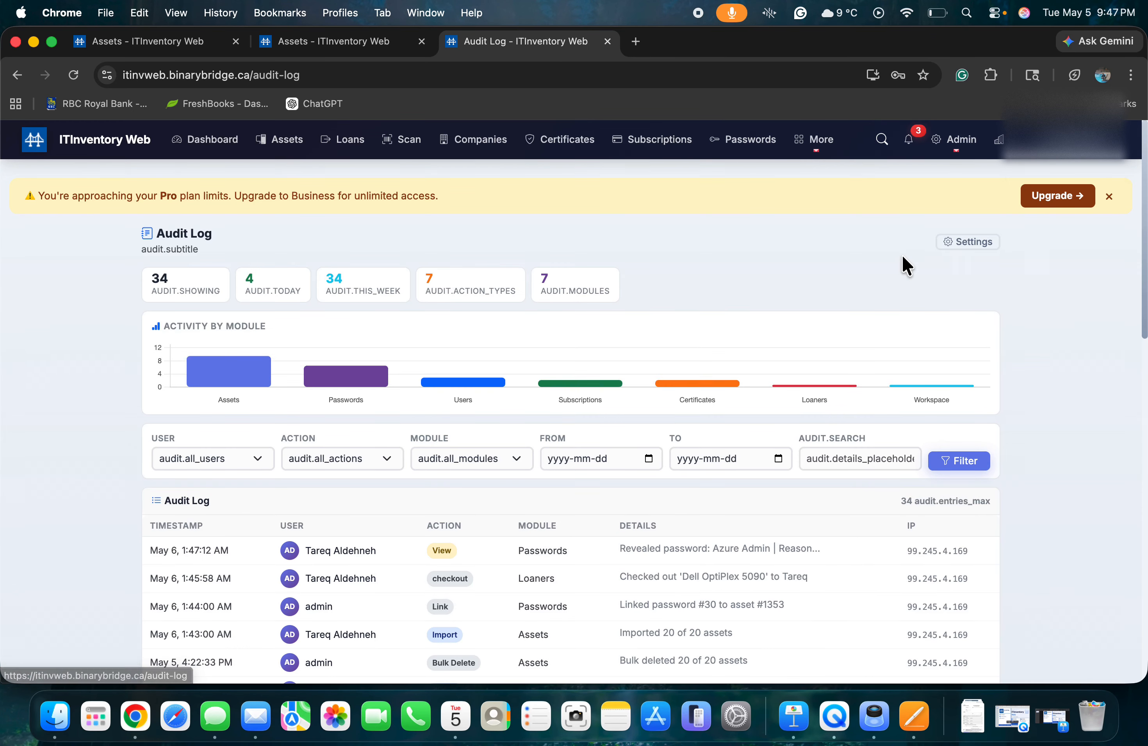
scroll(543, 453, down, 3)
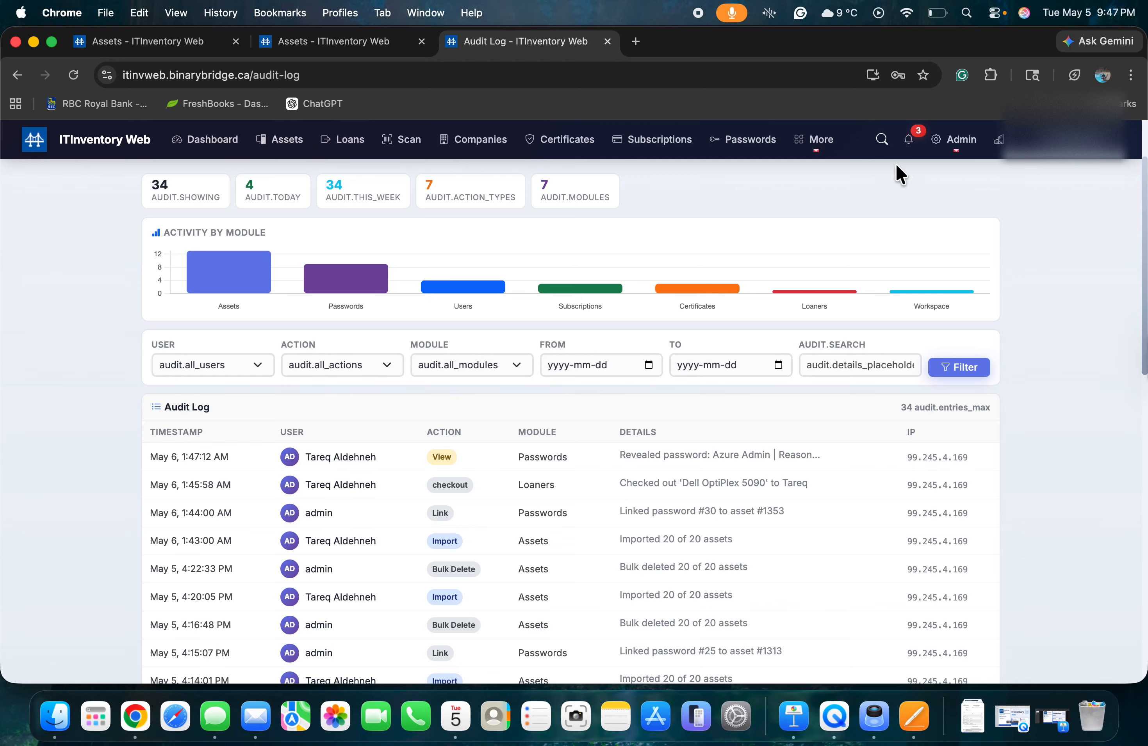
click(909, 142)
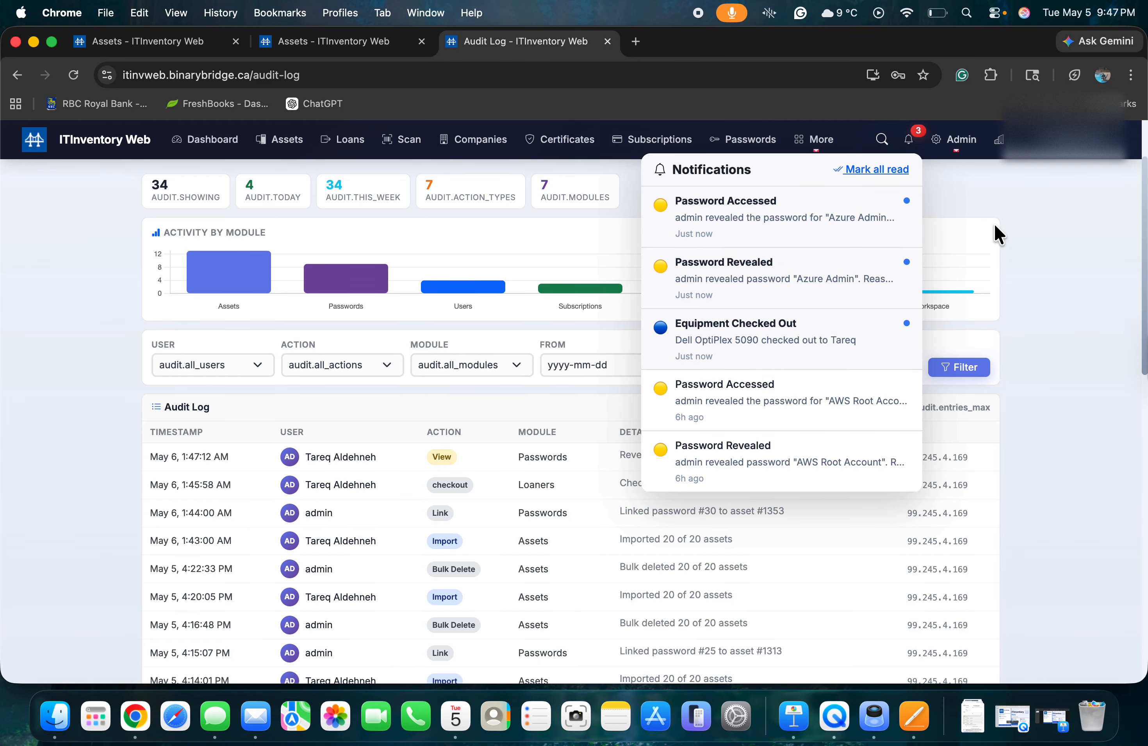
click(1007, 228)
click(964, 145)
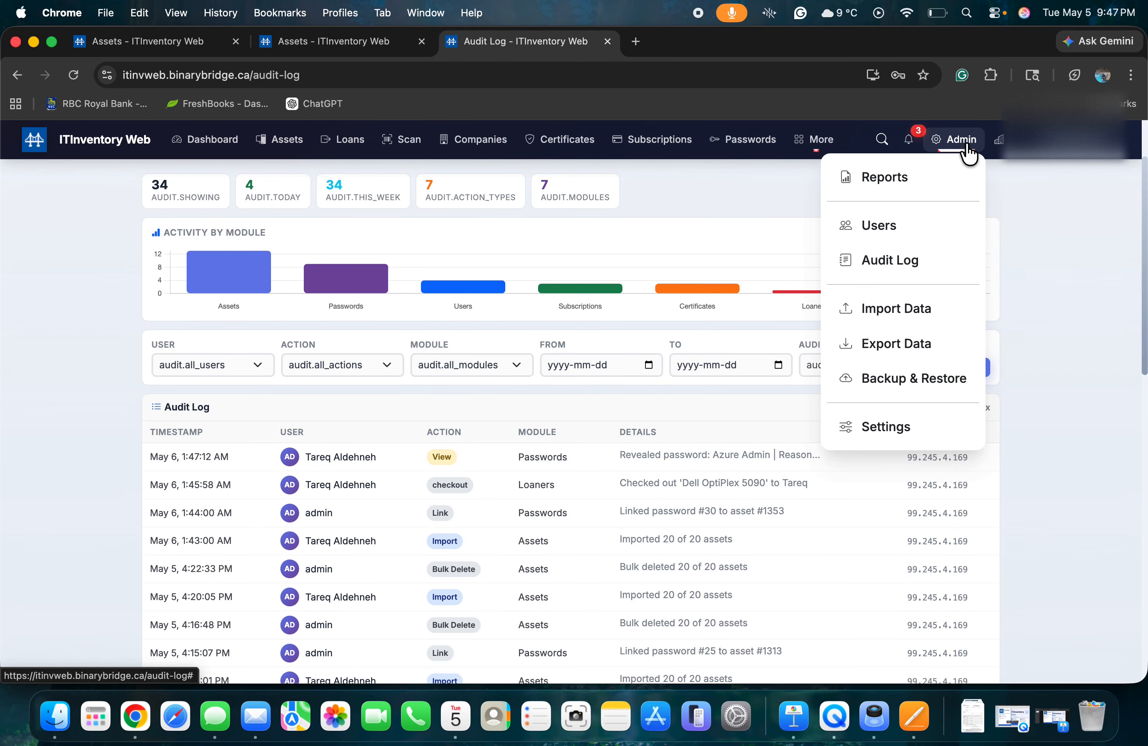